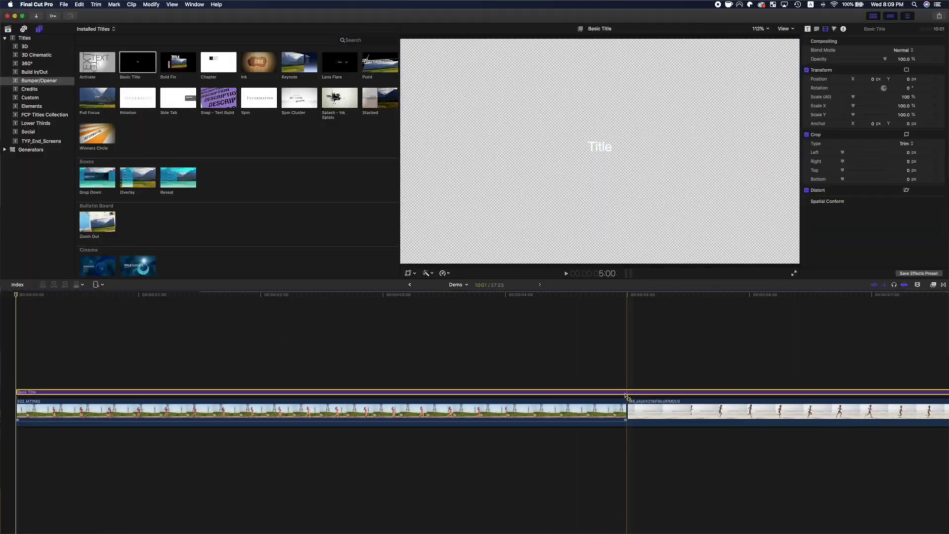
Trim the title to the first clip, make it RUN in Impact size 509, and lower it.
key("alt+bracketright")
key("a")
double_click(290, 394)
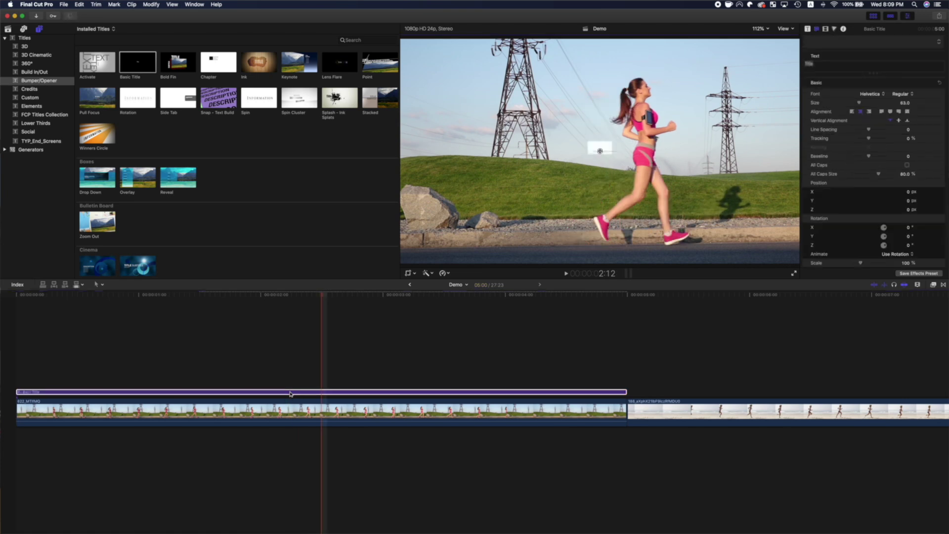
left_click(882, 95)
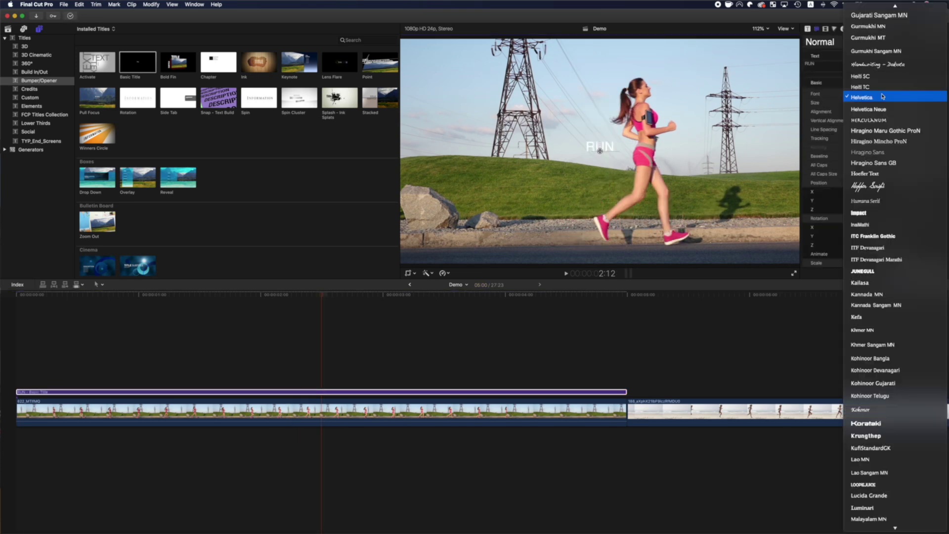
left_click(894, 411)
left_click_drag(906, 105, 412, 298)
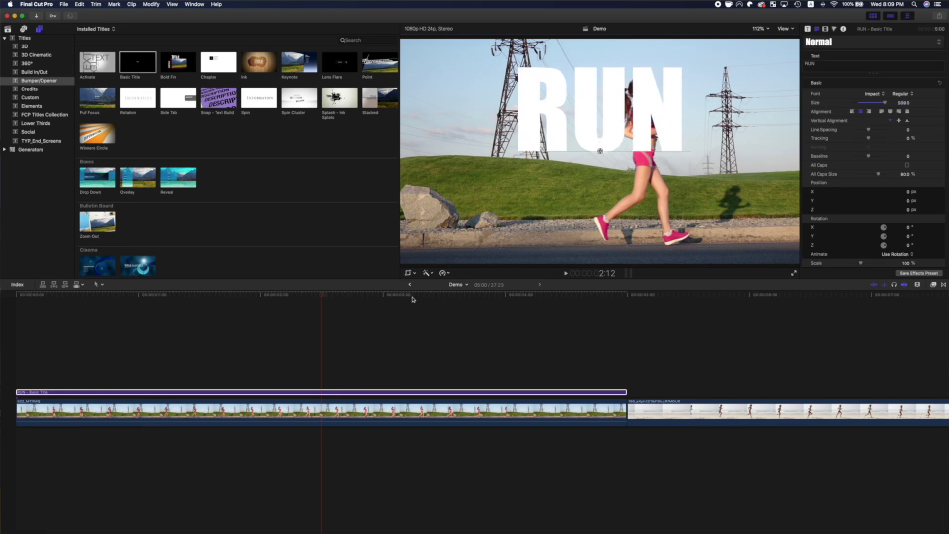
left_click_drag(593, 99, 597, 146)
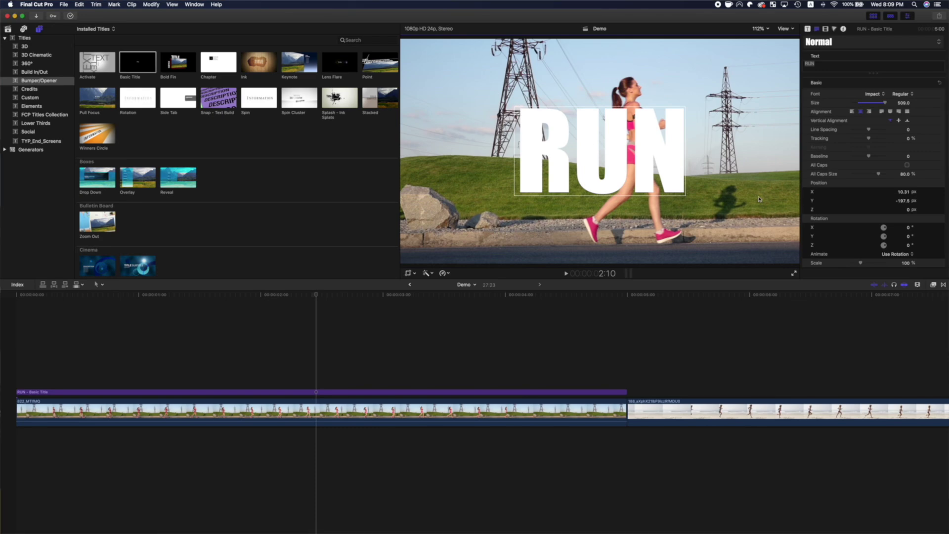
Apply the Draw Mask effect from the Masks category to the RUN title.
left_click(933, 285)
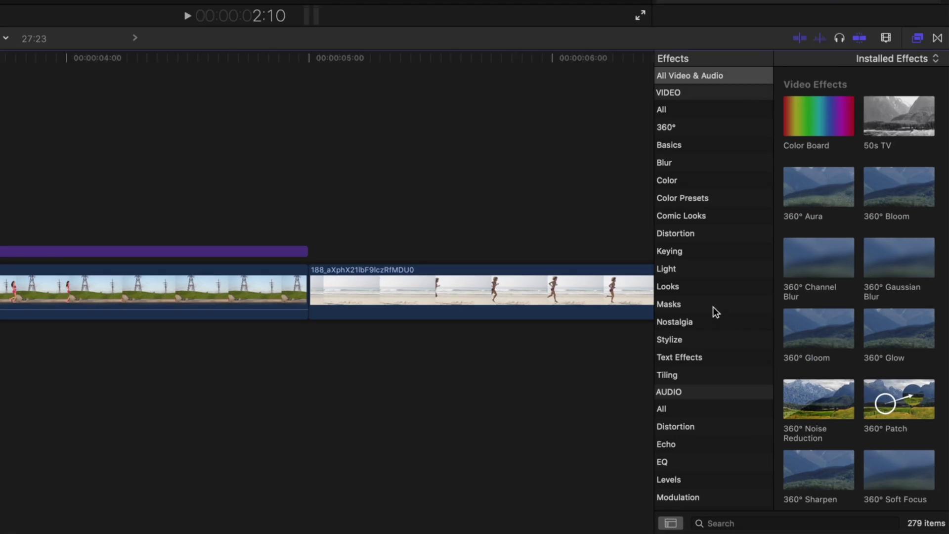
left_click(714, 311)
left_click_drag(841, 106, 424, 395)
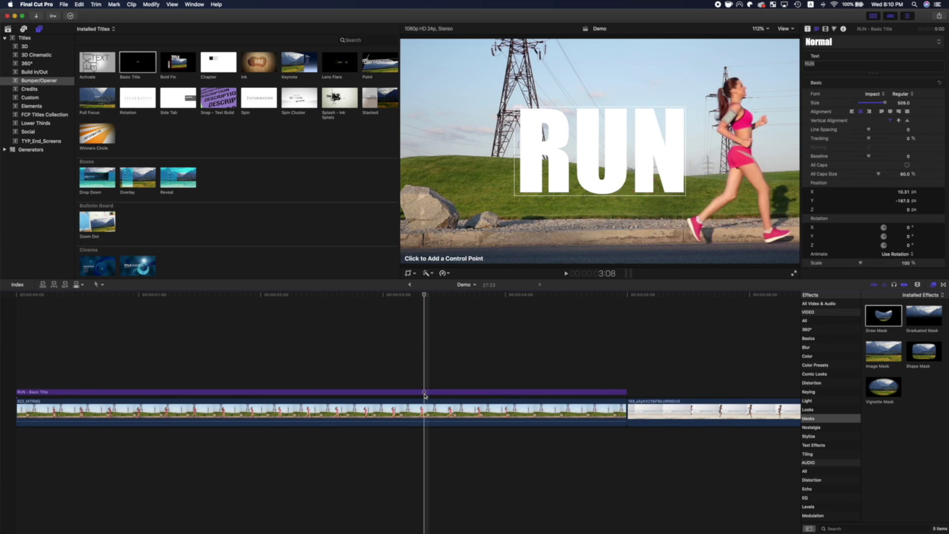
left_click(424, 392)
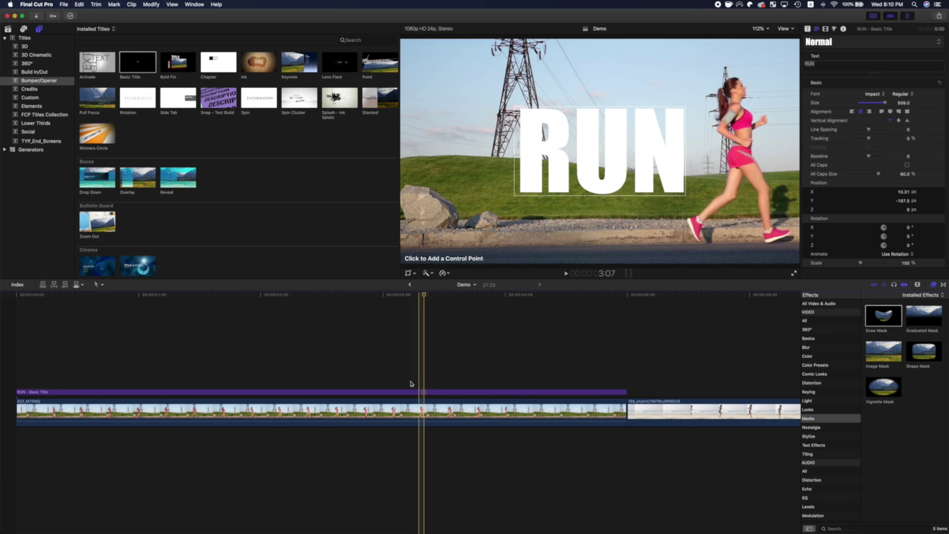
At 1:11, zoom the viewer to 150% and place the first mask points on the runner's back.
left_click(198, 354)
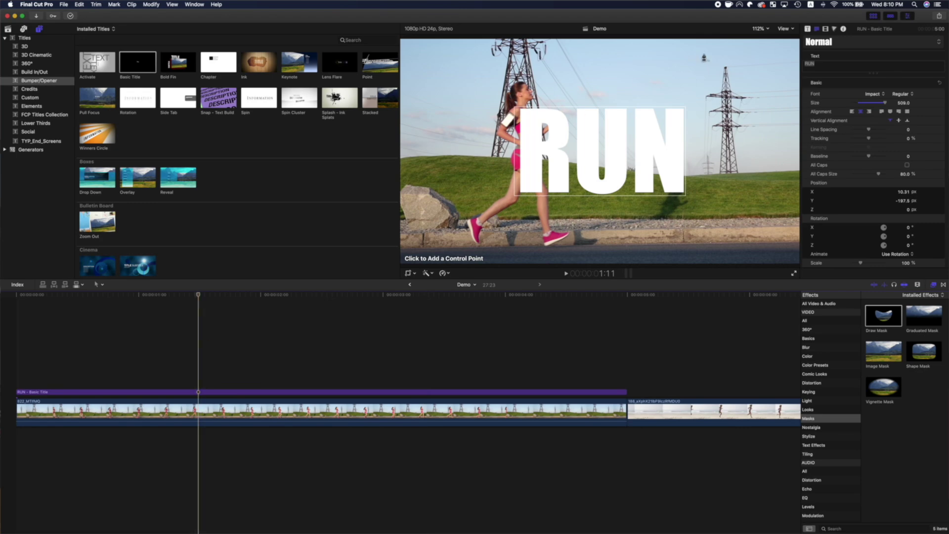
left_click(759, 28)
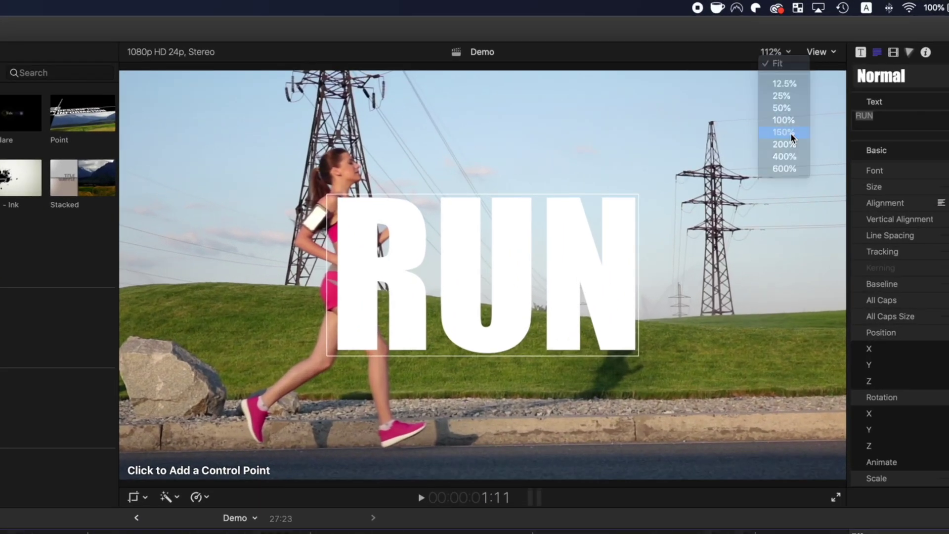
left_click(790, 132)
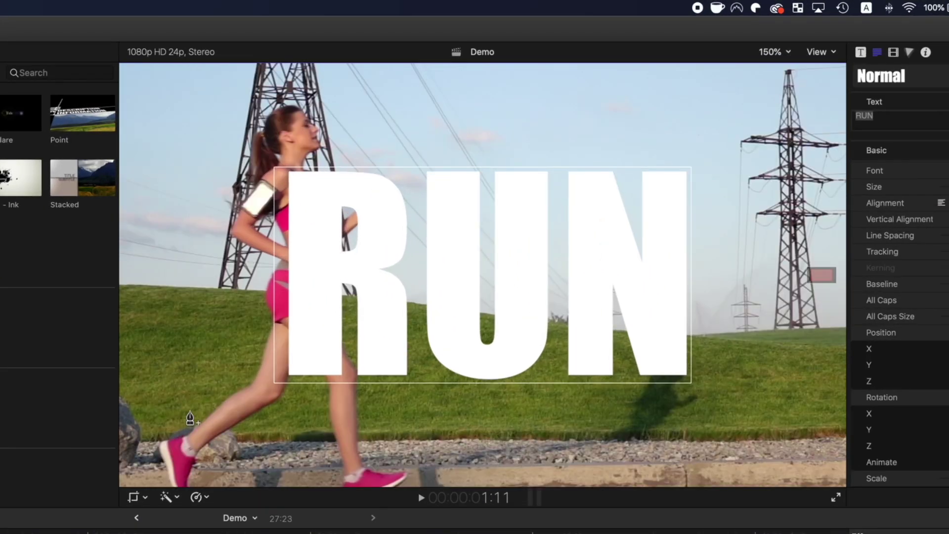
left_click(252, 386)
left_click(263, 355)
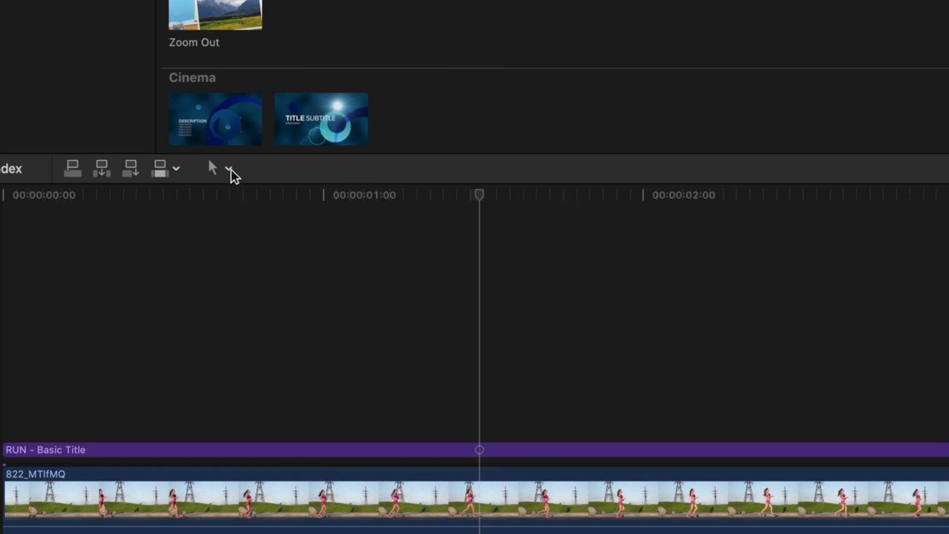
With the Position tool, trace mask points from the runner's head to the left edge and close the shape.
left_click(229, 170)
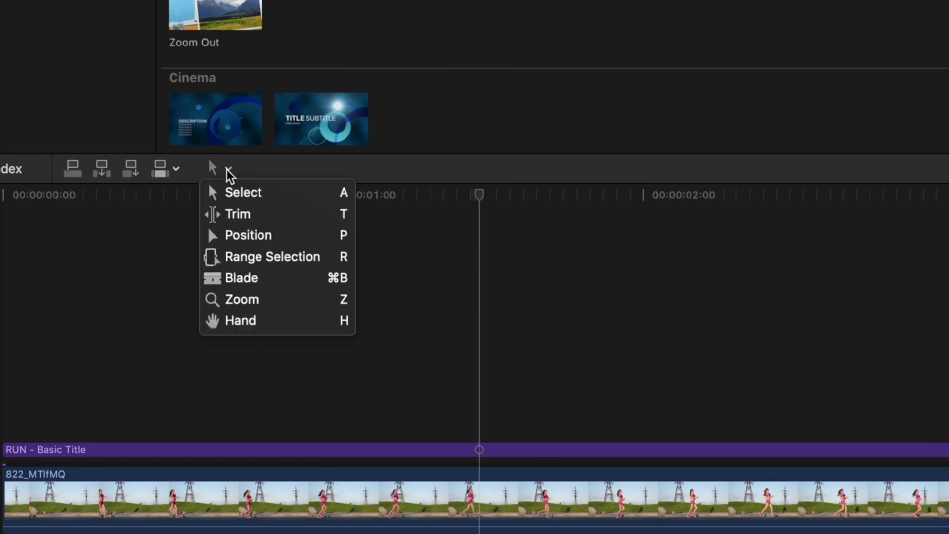
left_click(259, 235)
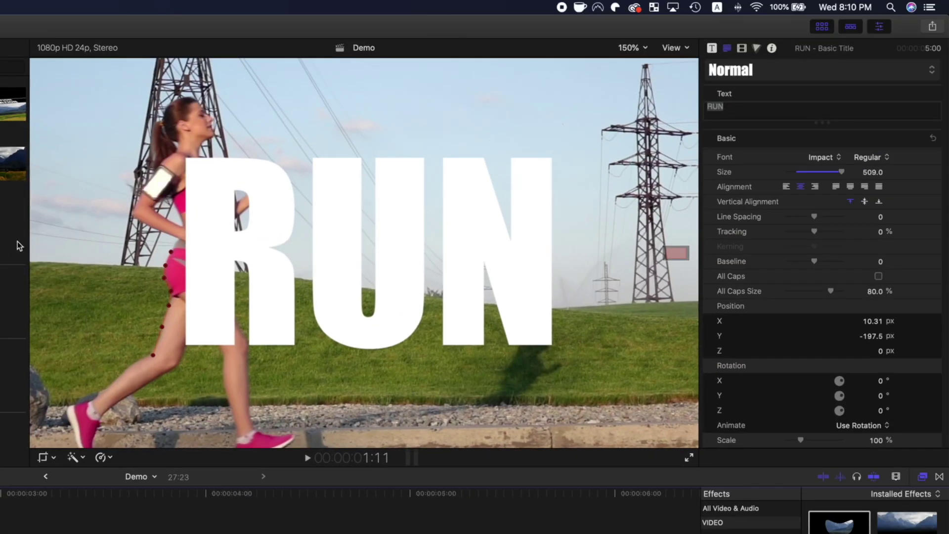
left_click(178, 240)
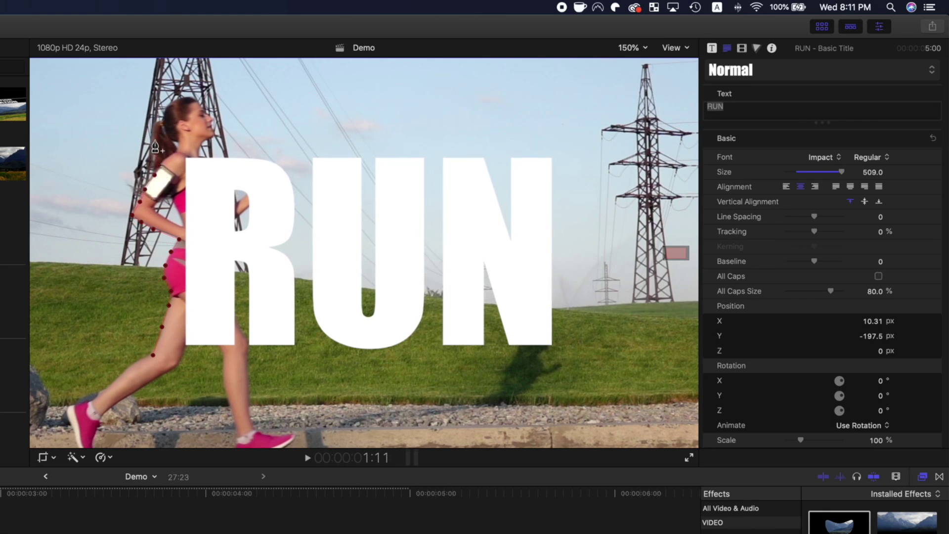
left_click(153, 134)
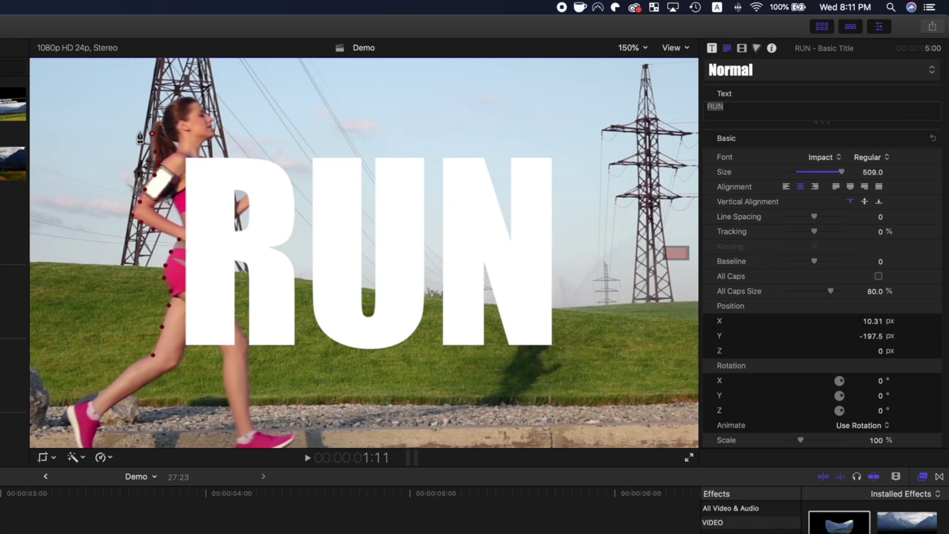
left_click(45, 130)
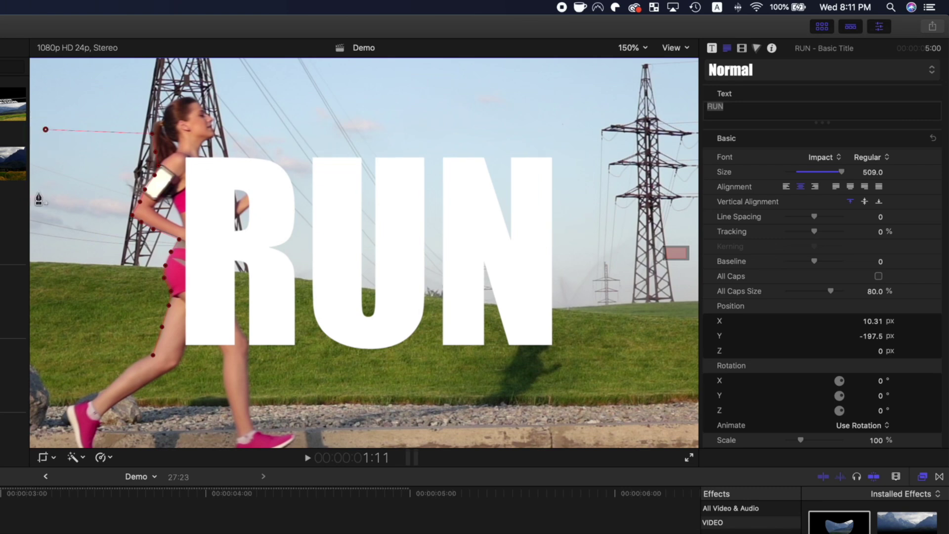
left_click(43, 360)
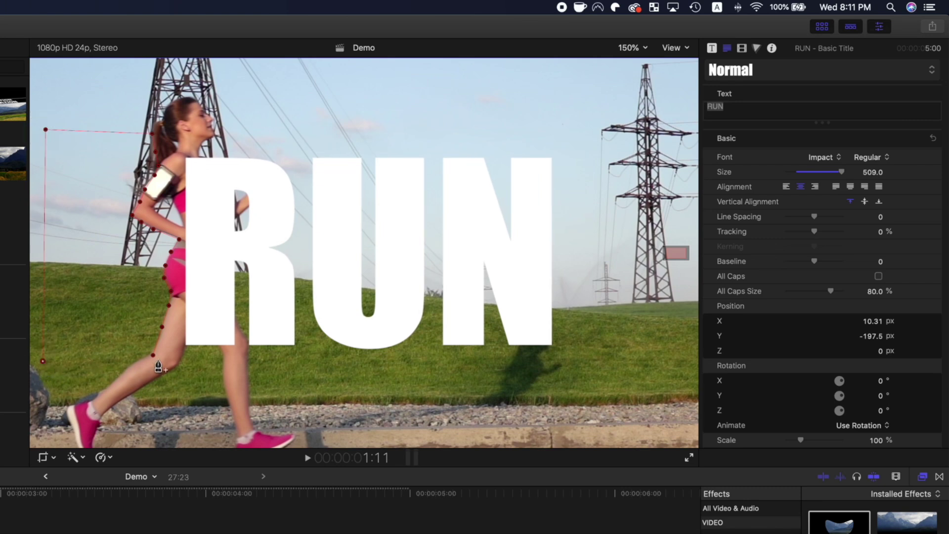
left_click(153, 356)
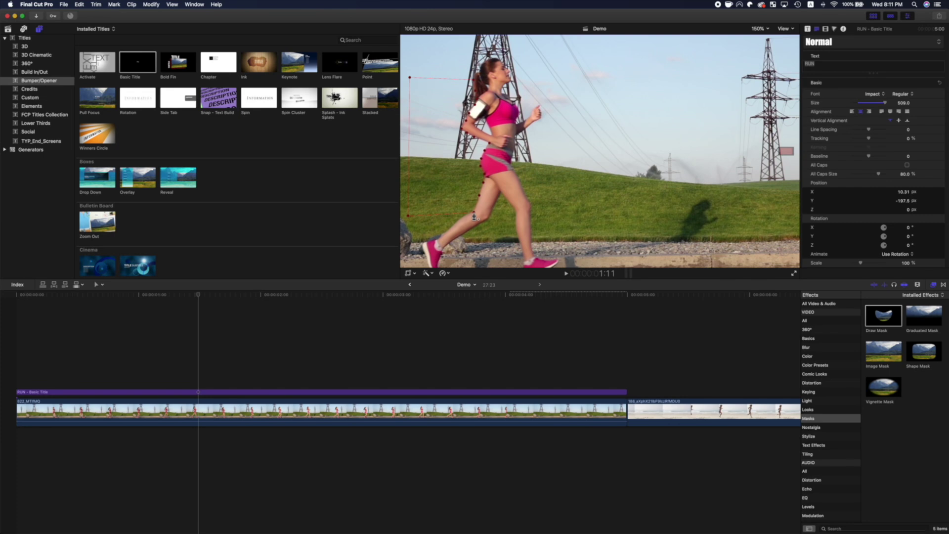
Keyframe the Draw Mask's control points and drag a point to match the runner, advancing one frame.
left_click(199, 392)
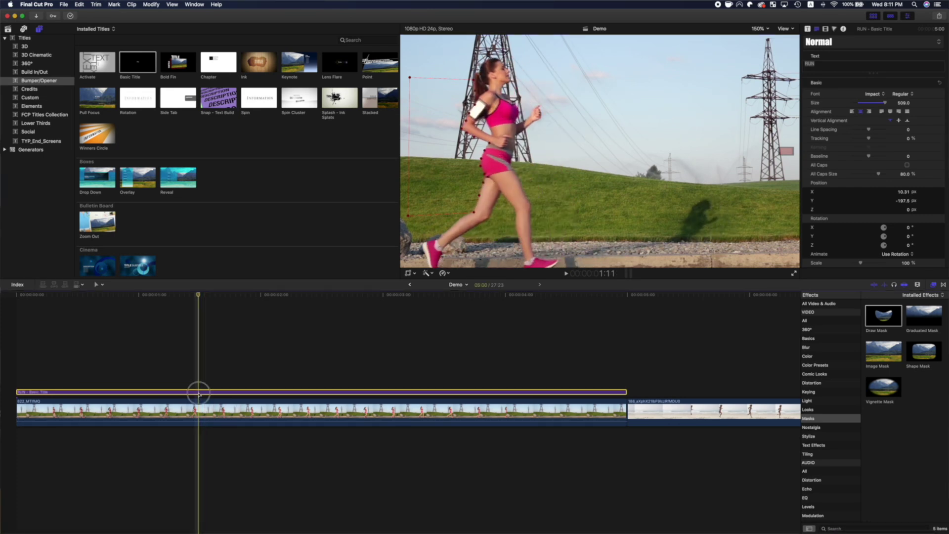
left_click(825, 30)
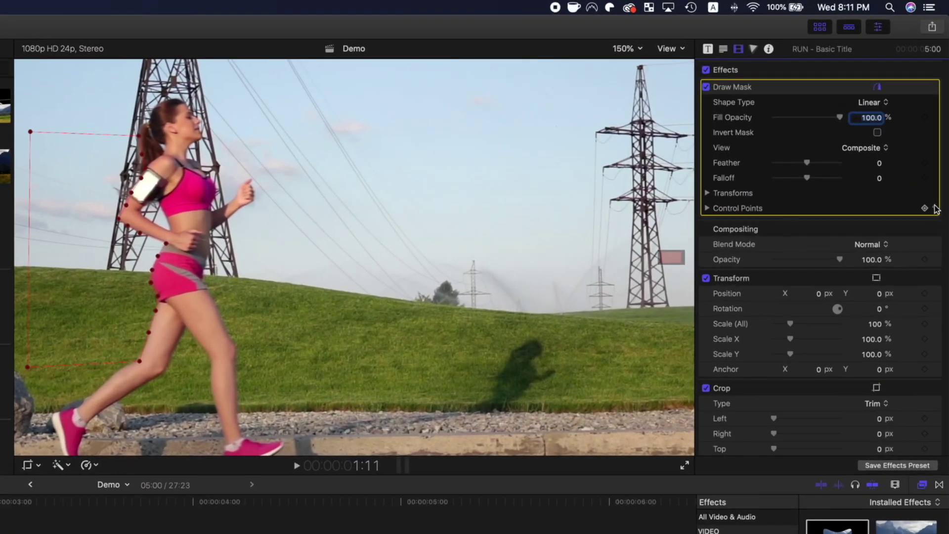
left_click(924, 208)
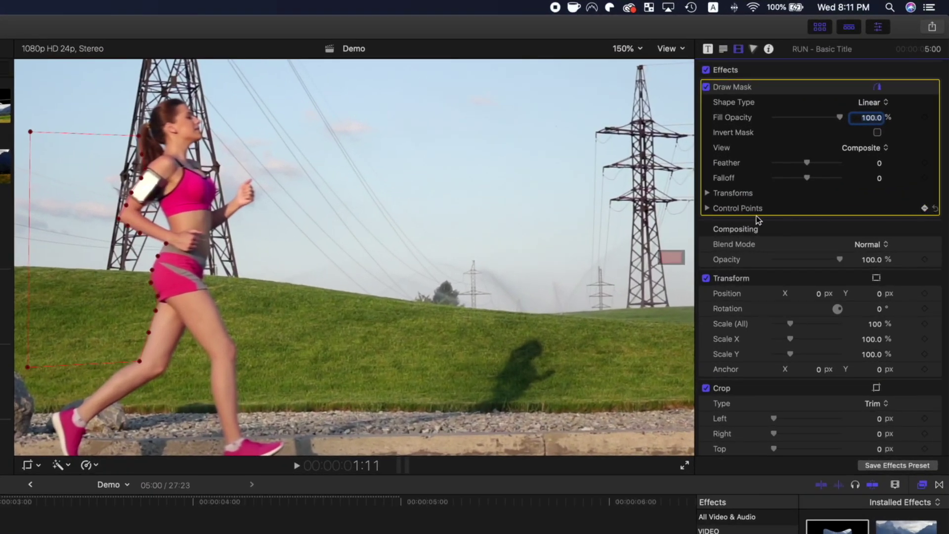
left_click(707, 193)
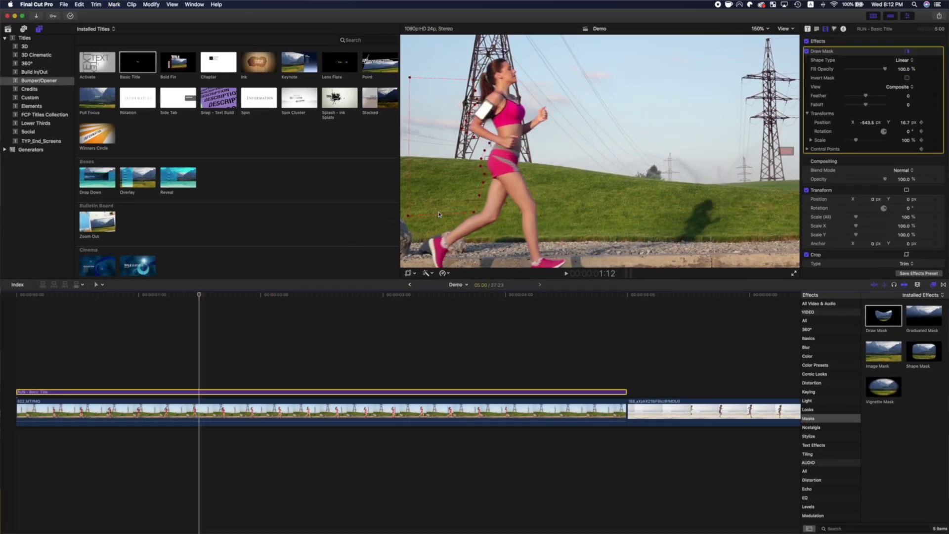
left_click_drag(473, 216, 485, 205)
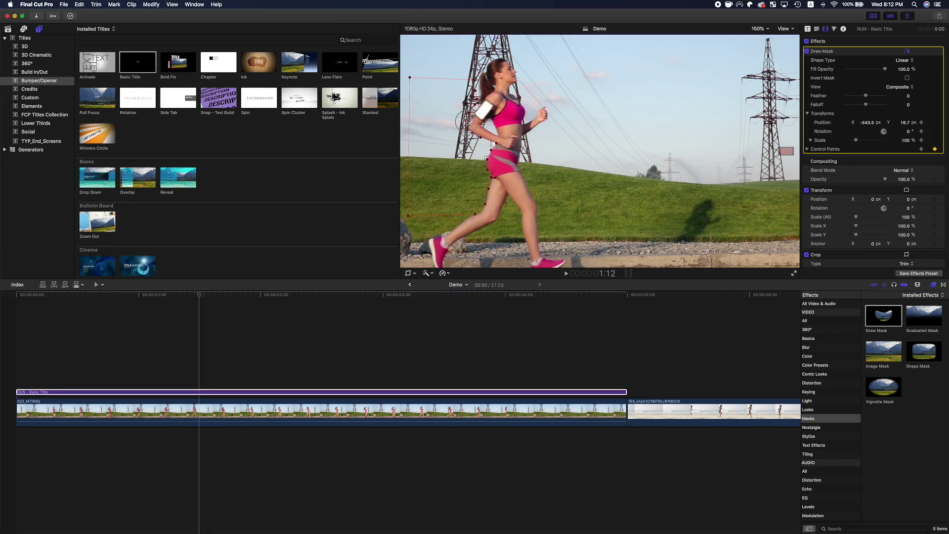
left_click(203, 334)
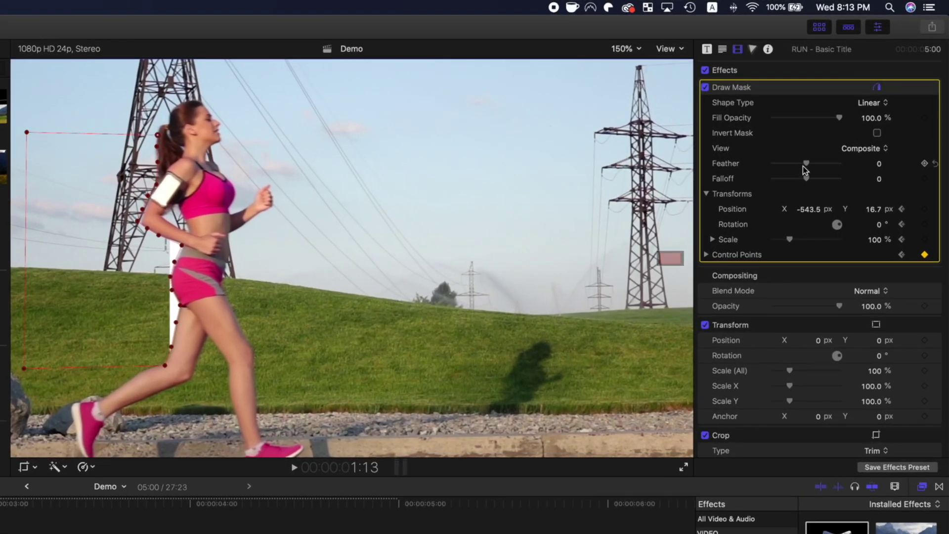
Set the mask Feather to 6 and step frame by frame from 1:11 to reshape the mask.
left_click(806, 164)
left_click_drag(809, 168, 807, 164)
key("Right")
key("Right")
key("Right")
key("Right")
key("Right")
key("Right")
key("Right")
key("Right")
key("Left")
key("Left")
key("Left")
key("Left")
key("Left")
key("Left")
key("Left")
key("Left")
key("Left")
key("Left")
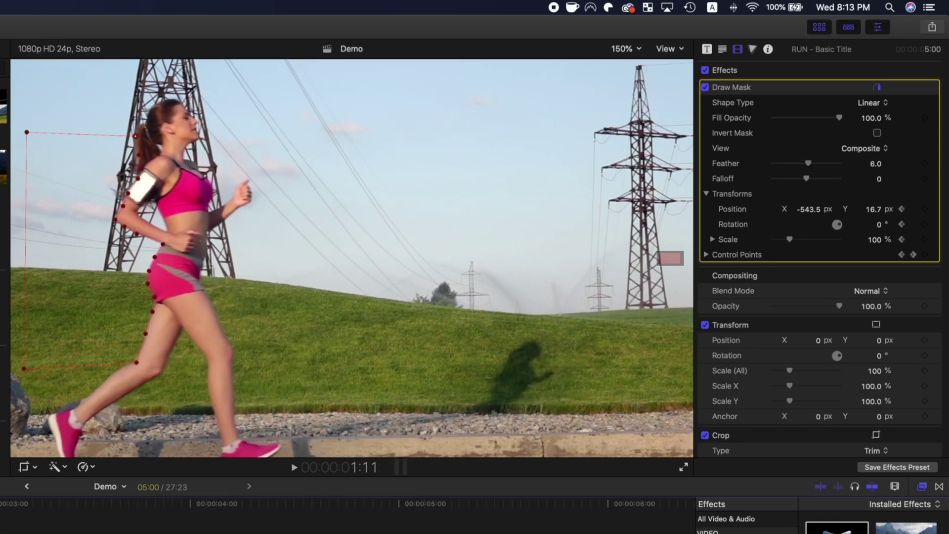
key("Right")
key("Right")
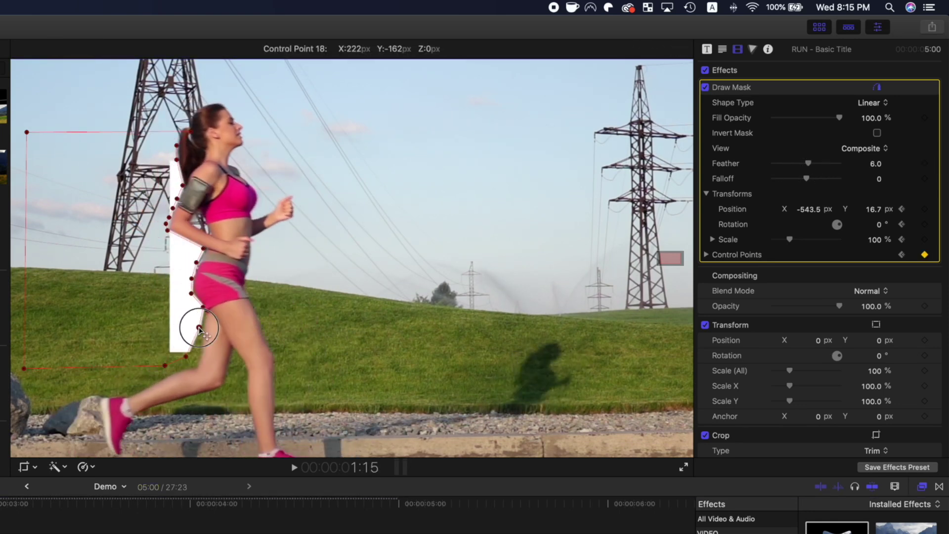
key("Right")
key("Right")
key("Right")
key("Right")
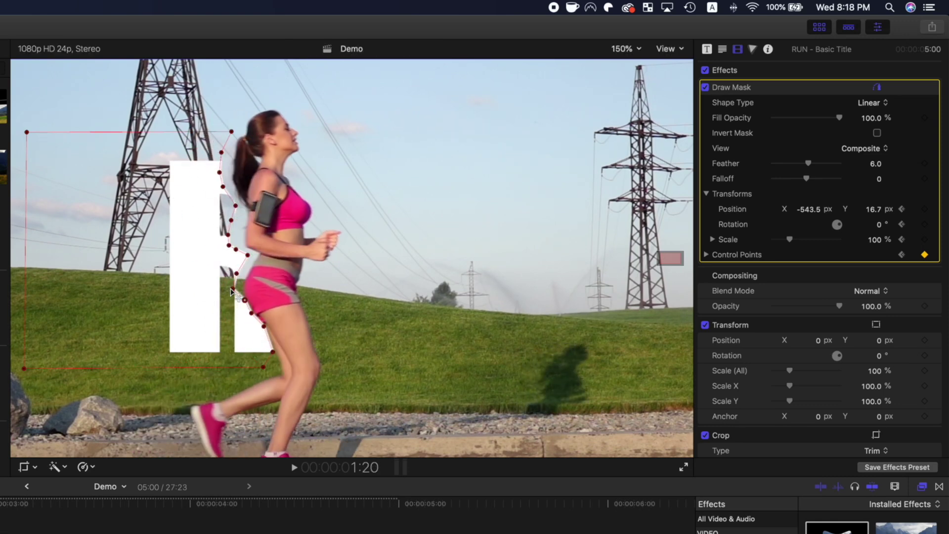
key("Right")
key("Right")
key("Right")
key("Right")
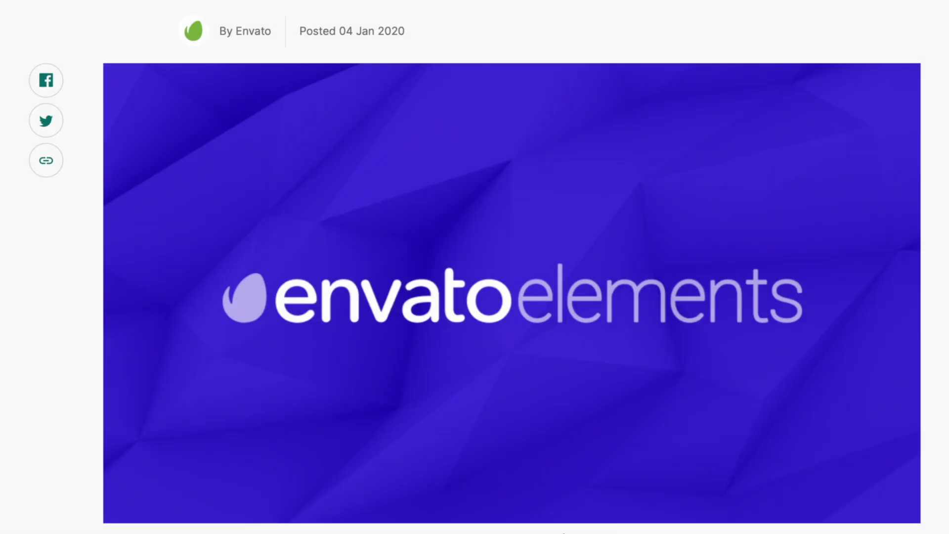
Scroll the Envato Elements home page past Stock Video, Music, Graphics and Templates to Photos and Fonts.
scroll(563, 530, "down", 15)
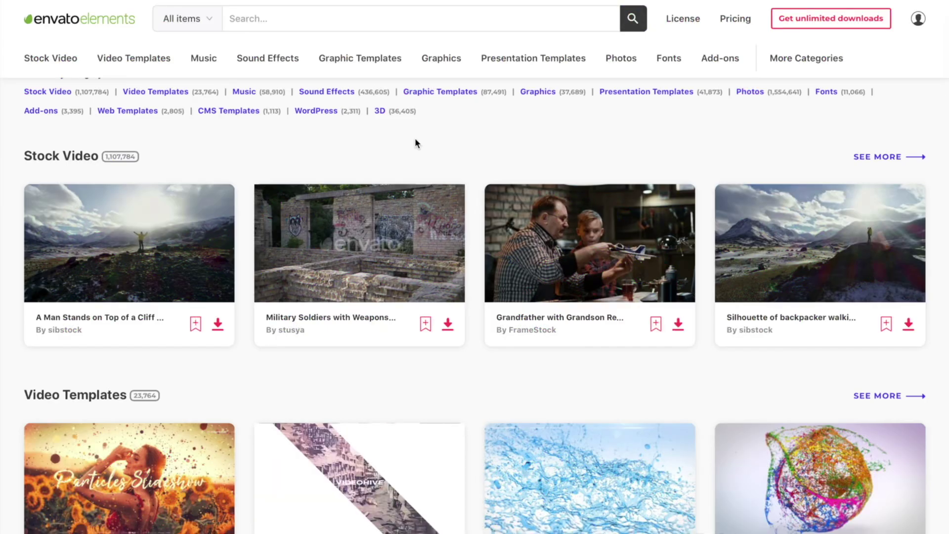
scroll(414, 138, "down", 7)
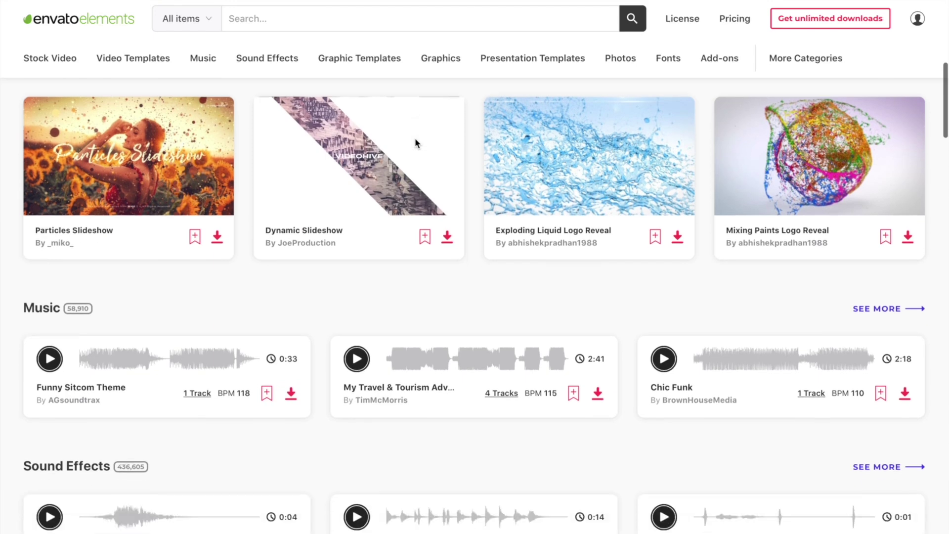
scroll(415, 141, "down", 4)
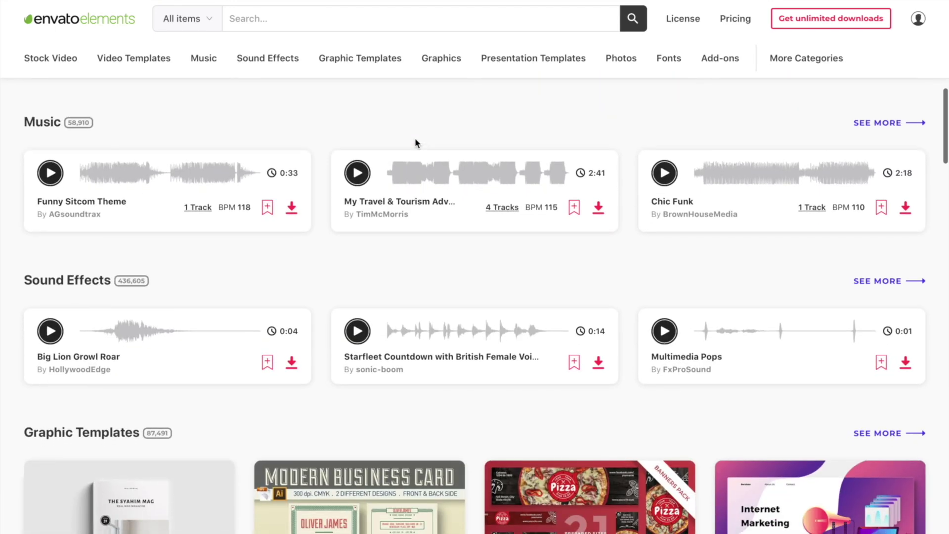
scroll(414, 143, "down", 6)
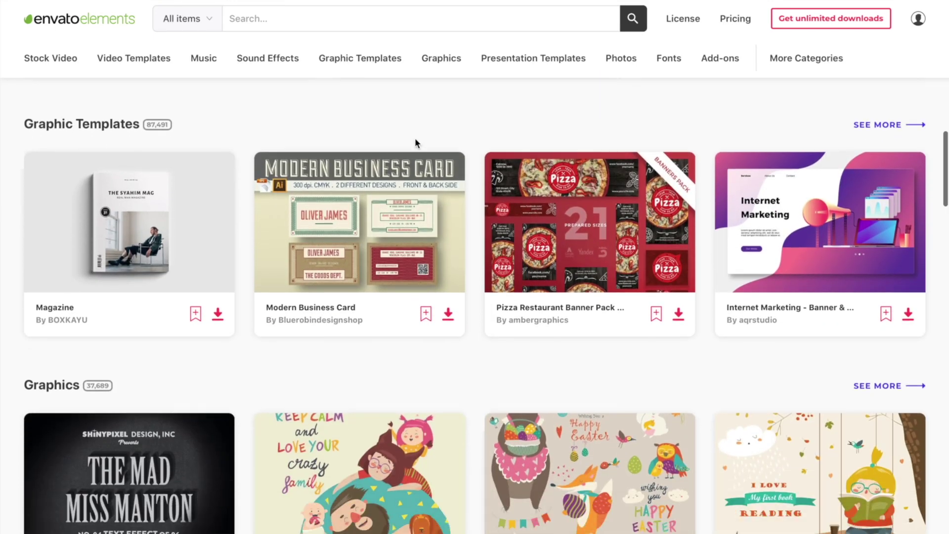
scroll(415, 142, "down", 10)
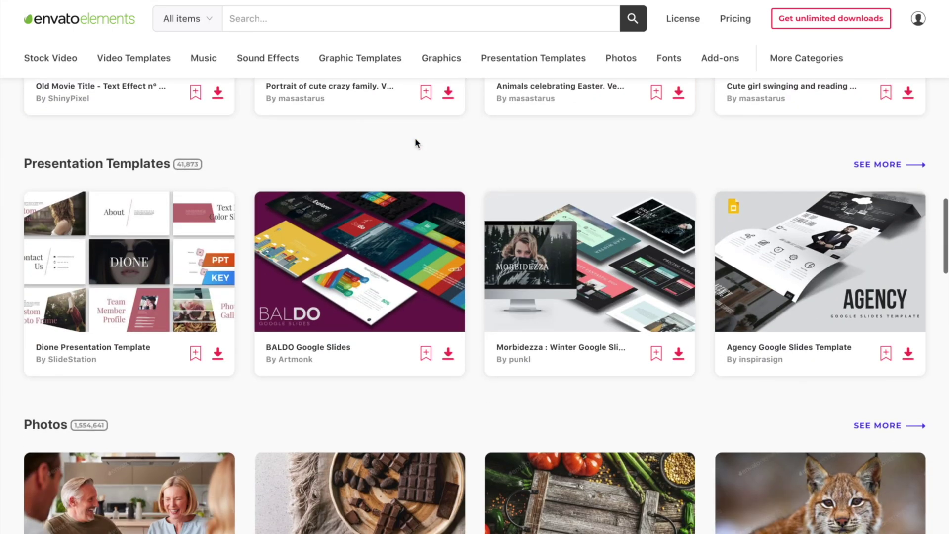
scroll(415, 143, "down", 6)
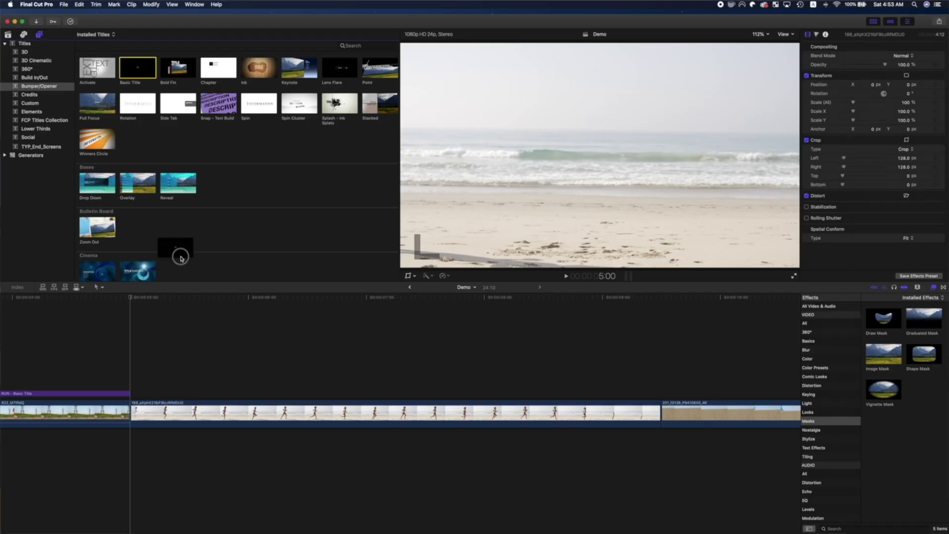
Add a Basic Title reading RUN in Impact above the beach runner clip and move it lower.
left_click_drag(180, 258, 132, 375)
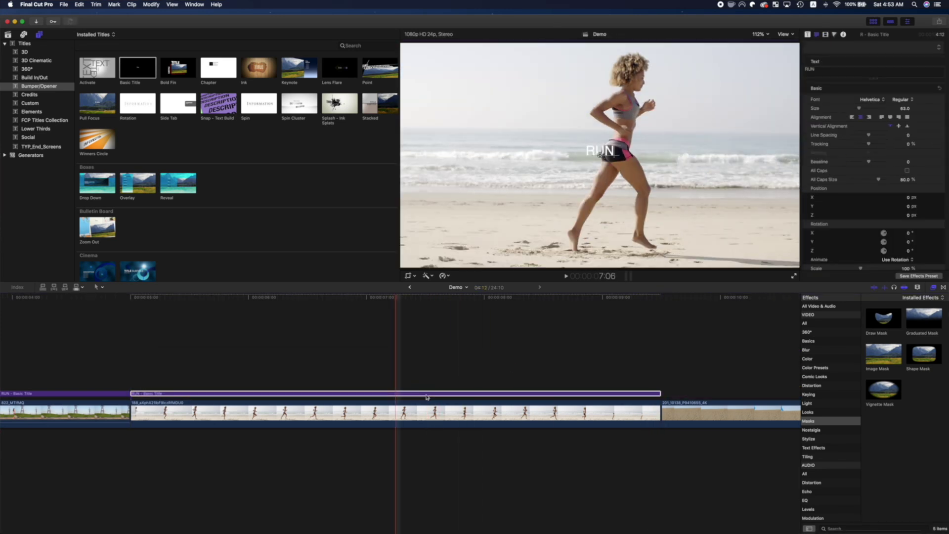
left_click(938, 47)
left_click(850, 120)
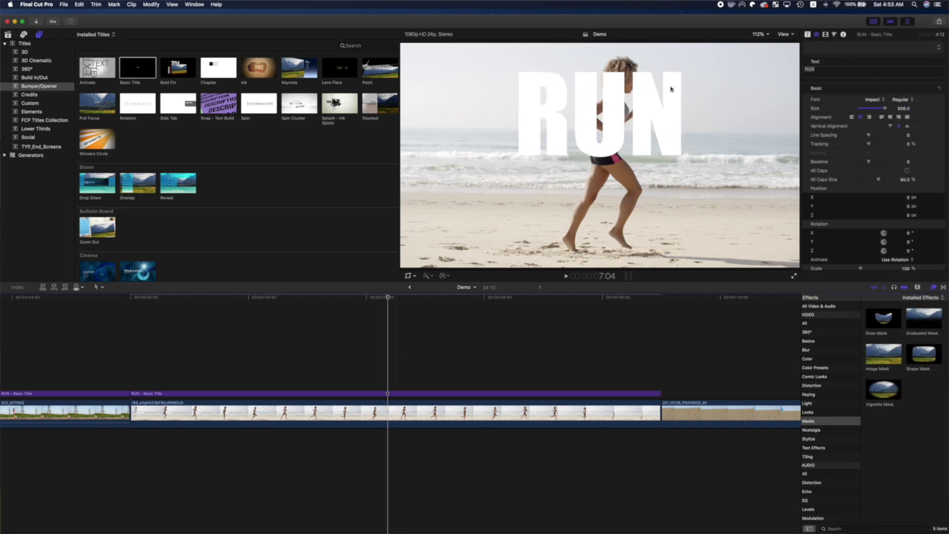
left_click_drag(606, 109, 609, 150)
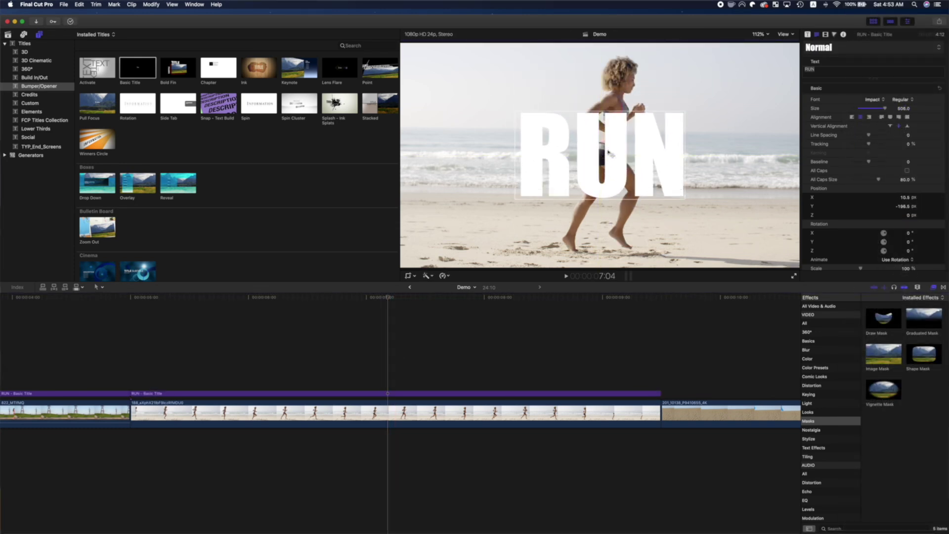
left_click(375, 420)
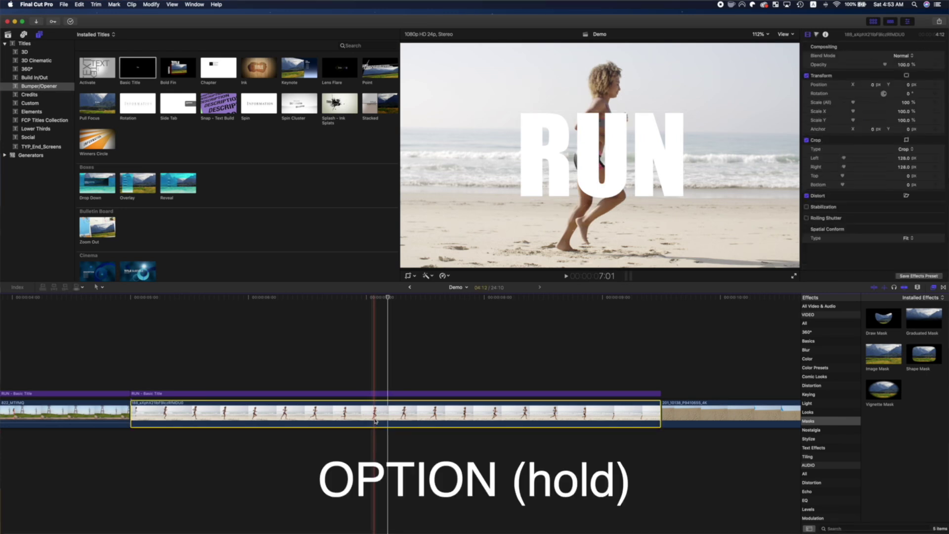
Option-drag a copy of the runner clip above the RUN title and apply a Draw Mask to it.
left_click_drag(374, 421, 377, 351)
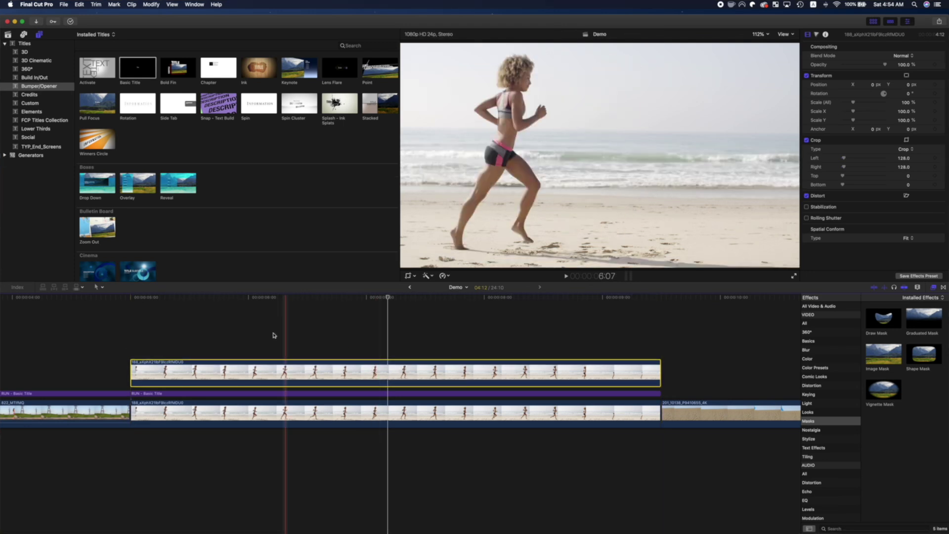
left_click(219, 326)
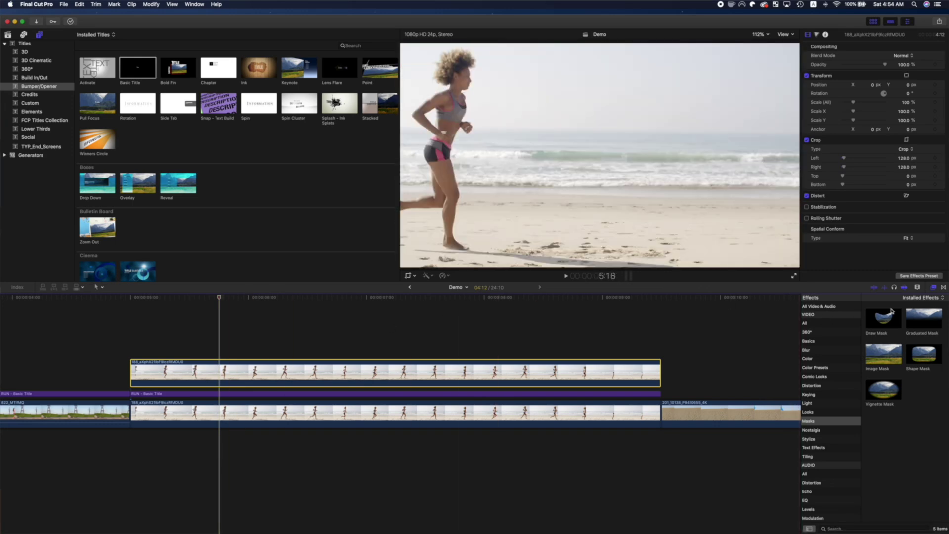
mouse_move(891, 310)
left_mouse_down()
mouse_move(462, 339)
mouse_move(340, 374)
left_mouse_up()
left_click(229, 341)
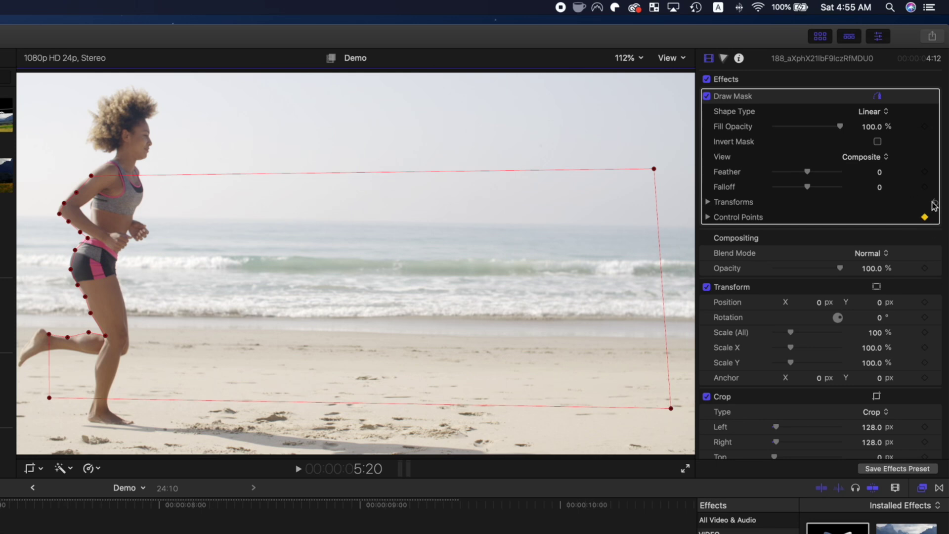
Expand the Draw Mask's Transforms settings on the copied runner clip.
left_click(711, 202)
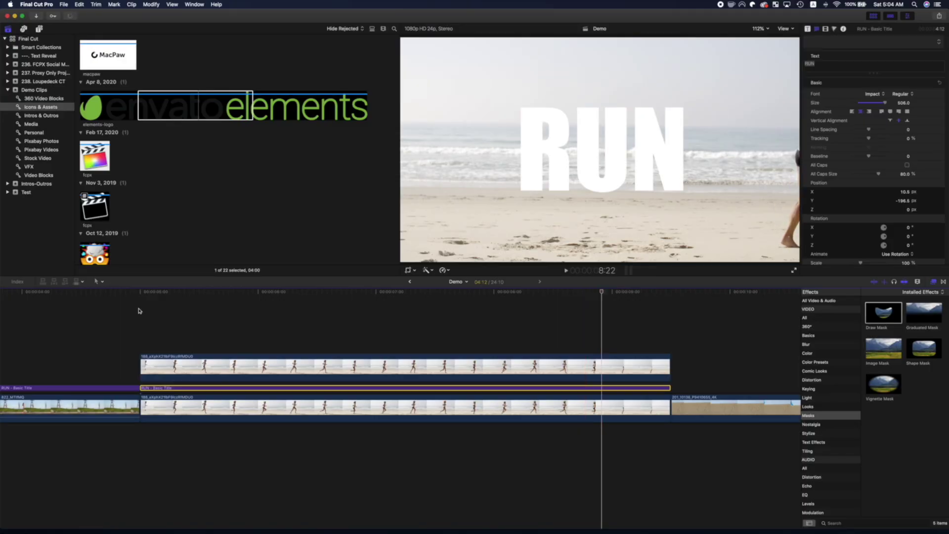
Disable the RUN title clip with V and zoom the timeline out to fit the edit.
left_click(397, 346)
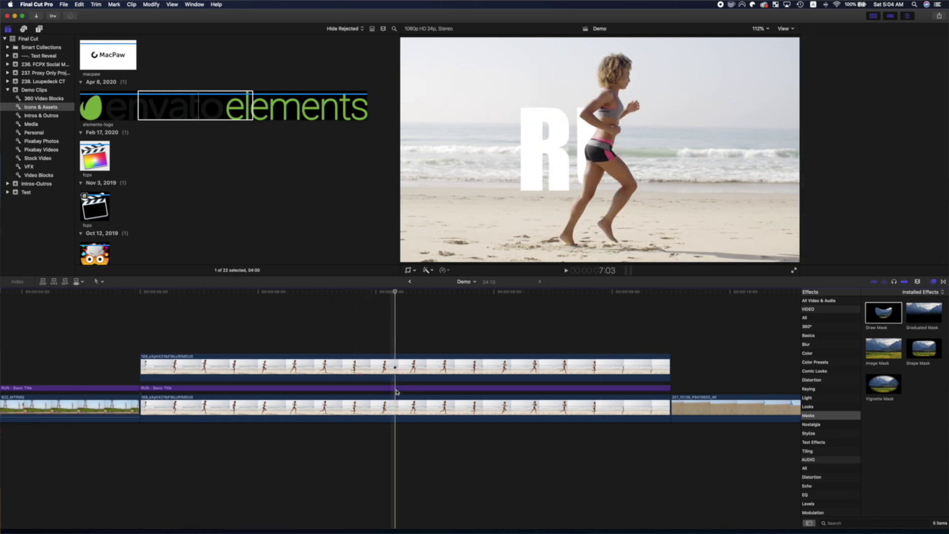
left_click(396, 391)
key("v")
key("super+minus")
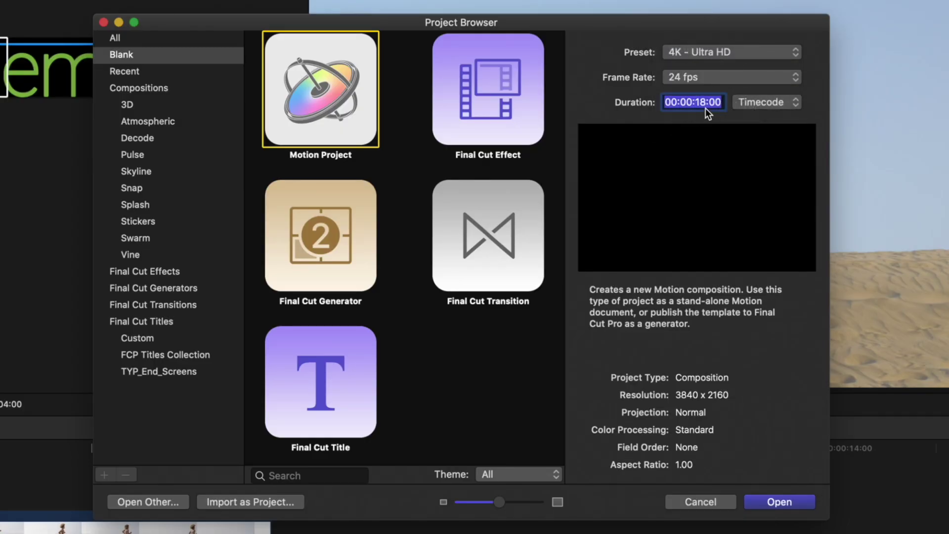
Create an 11-second Motion project and import Test.mov from the Desktop as its footage.
type("11.05")
key("Return")
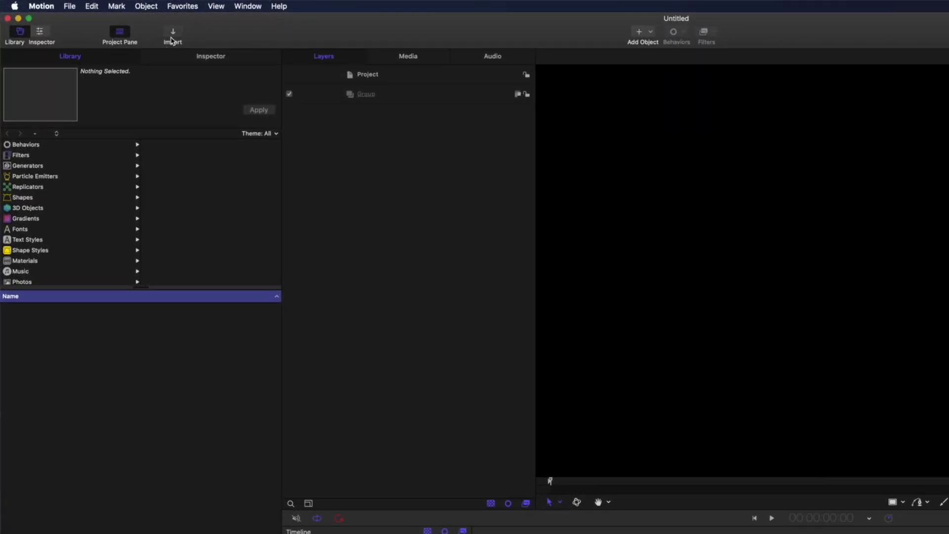
left_click(171, 39)
left_click(572, 206)
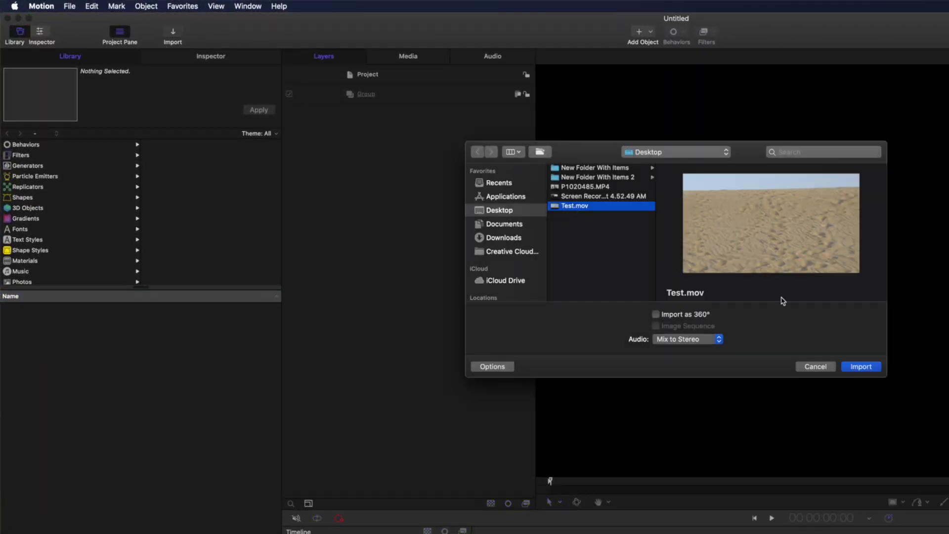
left_click(862, 367)
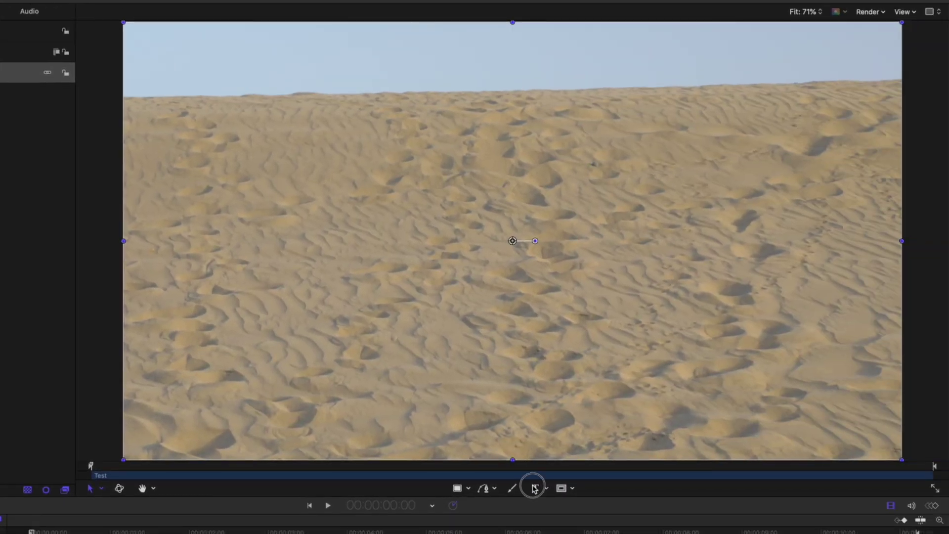
Add a 'TEXT REVEAL' title in Impact at size about 557, centre-aligned and widened to one line.
left_click(534, 488)
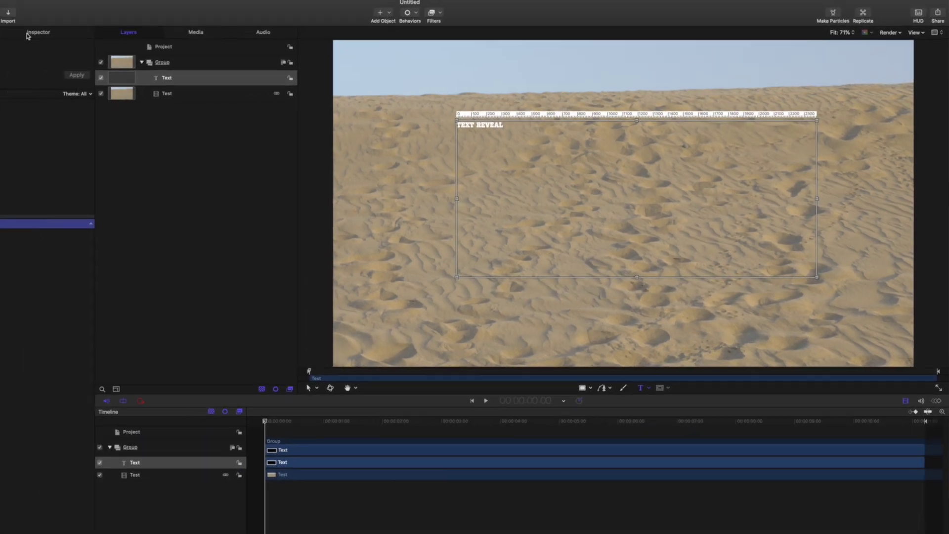
left_click(104, 148)
left_click(113, 148)
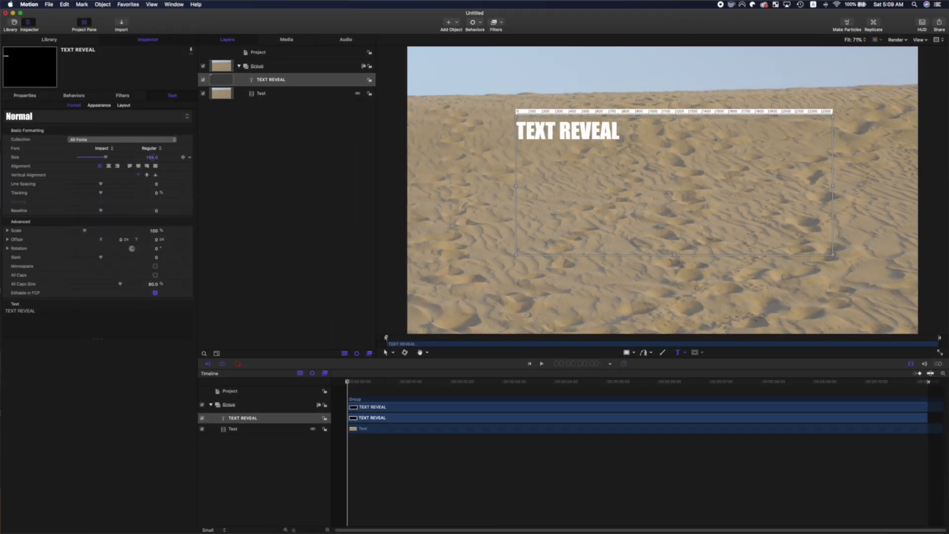
left_click_drag(105, 157, 133, 157)
left_click(111, 168)
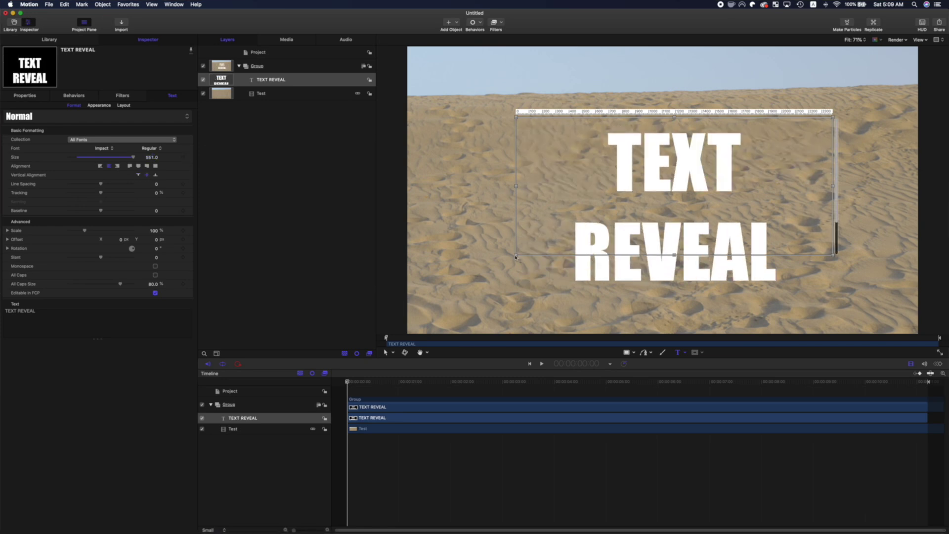
left_click_drag(516, 255, 443, 282)
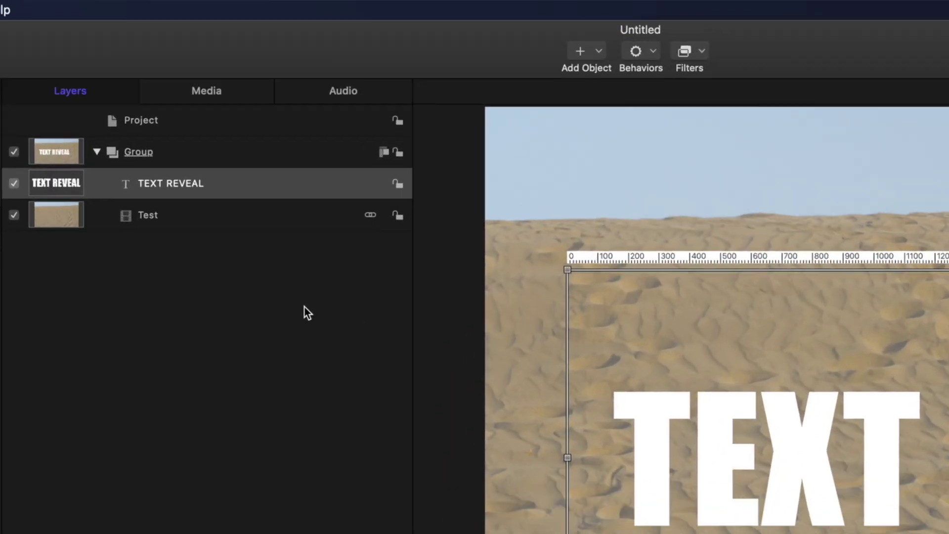
Apply a Match Move behavior to the TEXT REVEAL layer, anchoring its tracker on a sand ripple.
left_click(188, 196)
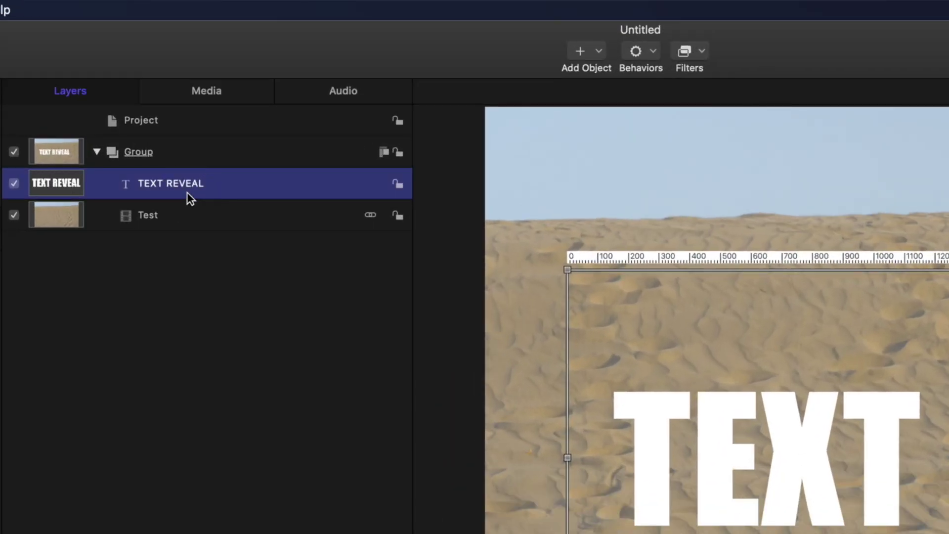
left_click(652, 52)
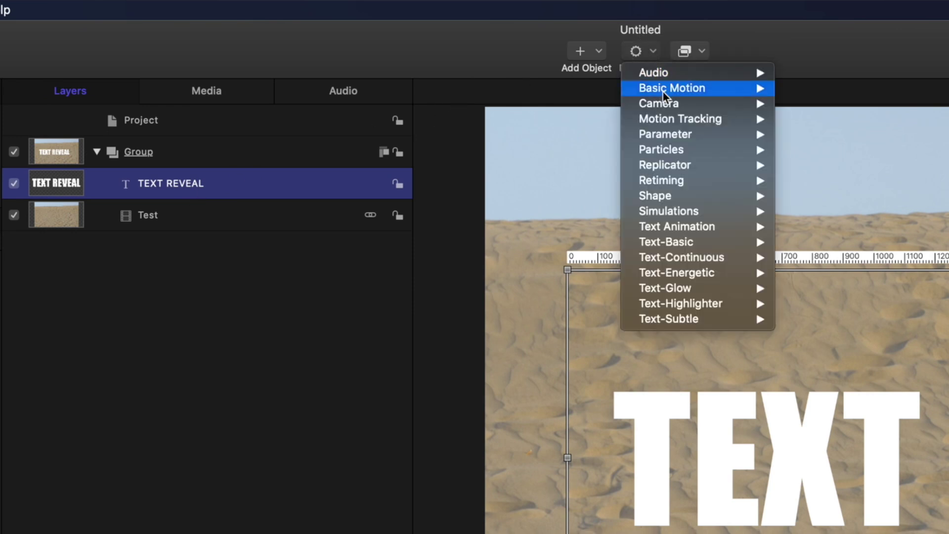
mouse_move(672, 118)
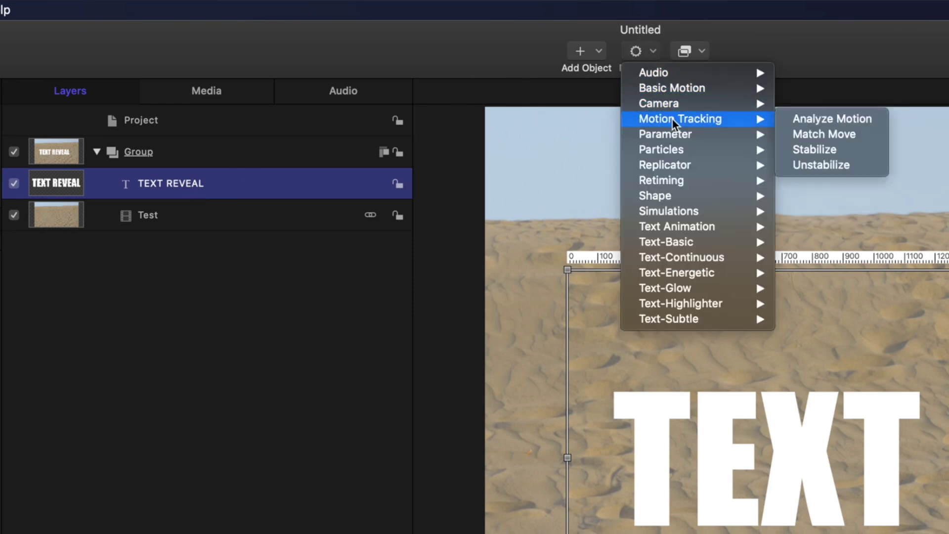
left_click(854, 134)
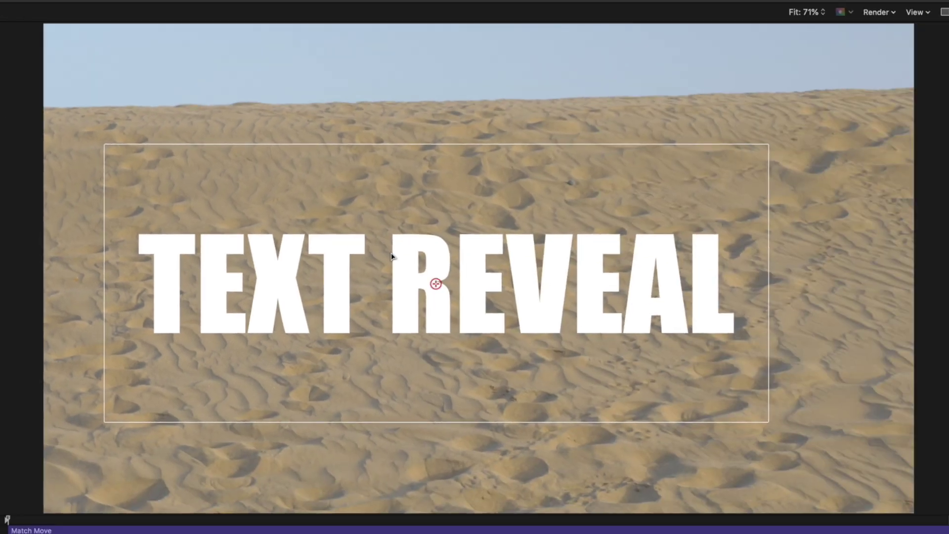
left_click_drag(436, 284, 179, 158)
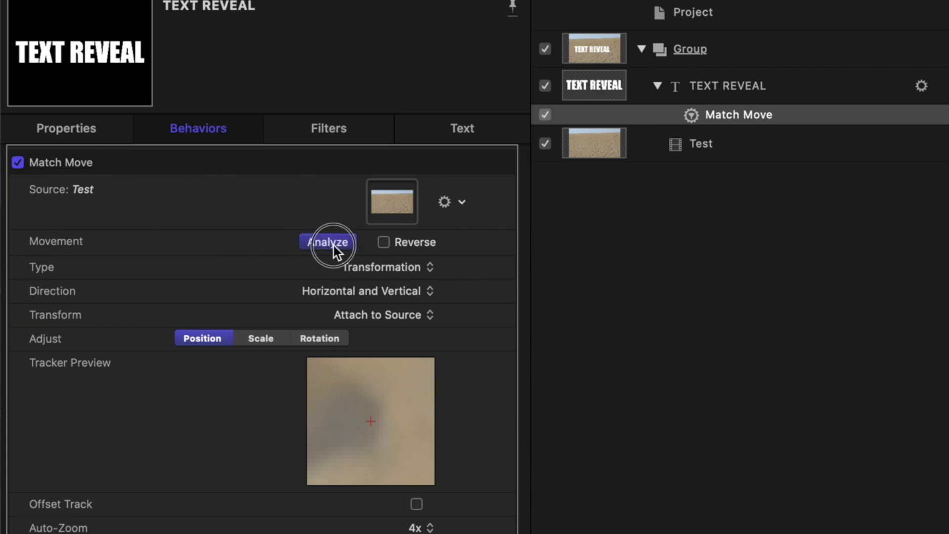
Analyze the Match Move track, raise the title above the dune, and export it as 'Text Reveal'.
left_click(328, 241)
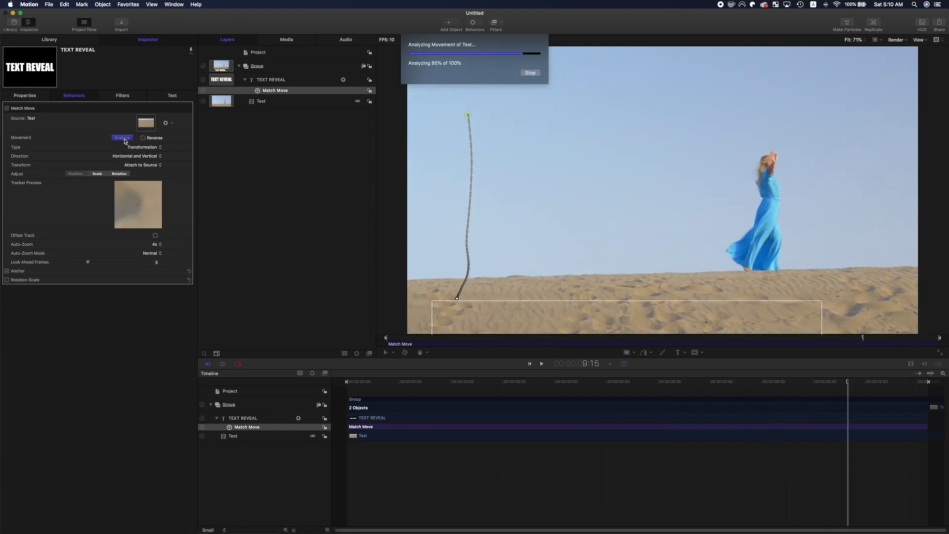
left_click_drag(853, 384, 604, 396)
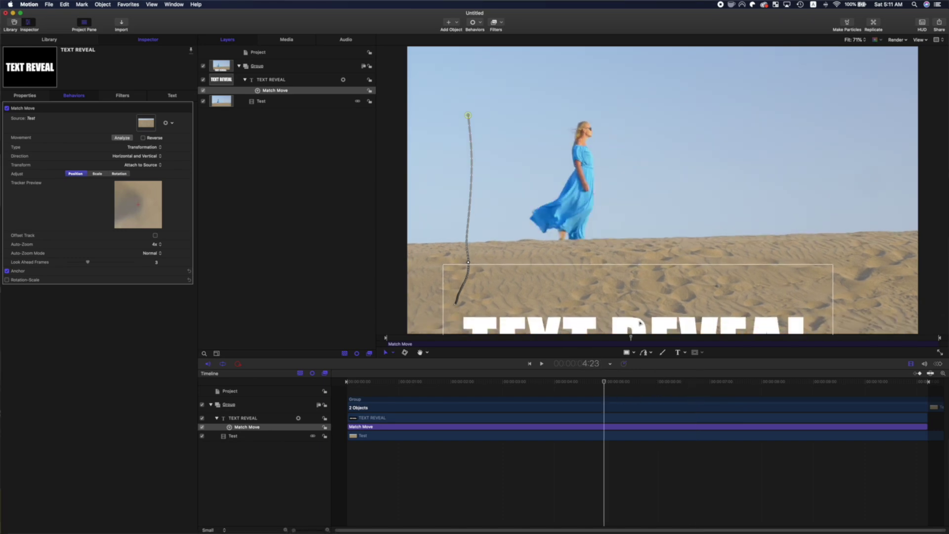
left_click_drag(640, 323, 660, 152)
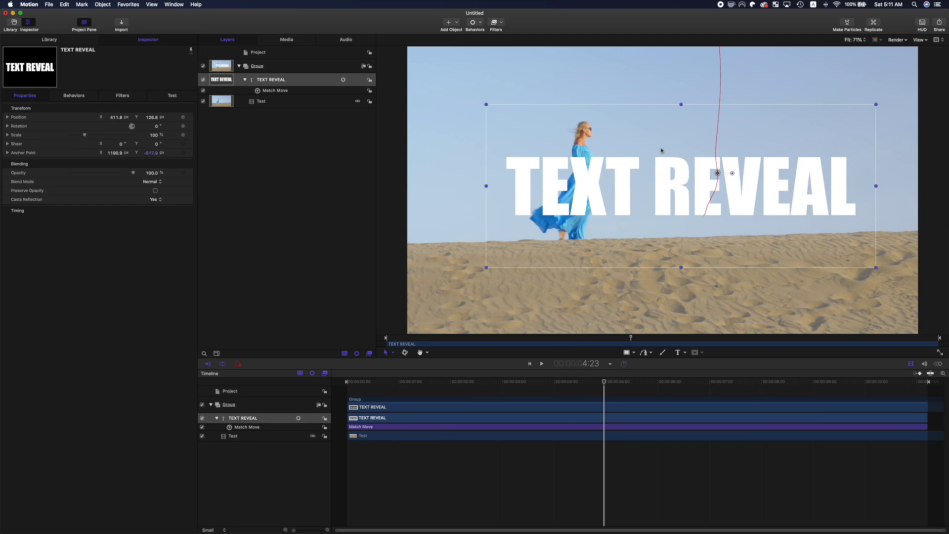
left_click(938, 23)
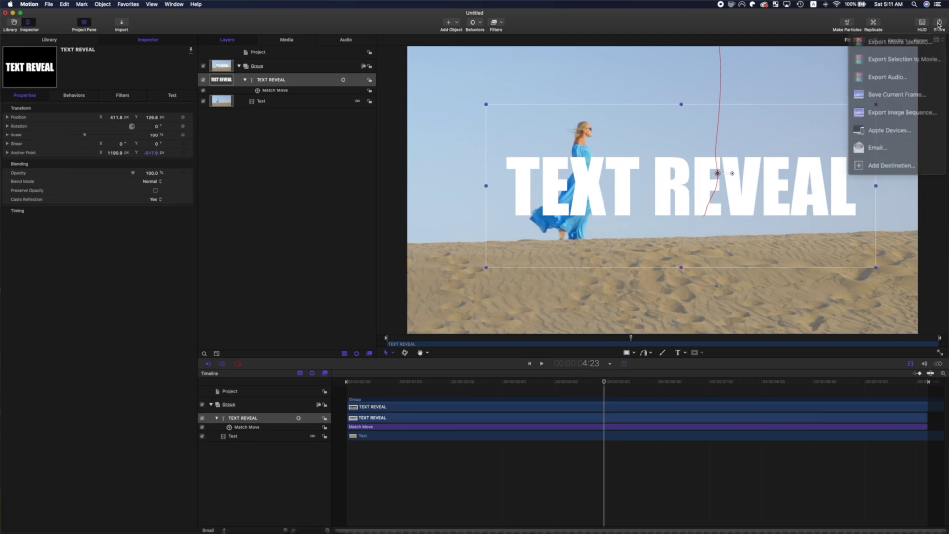
left_click(920, 41)
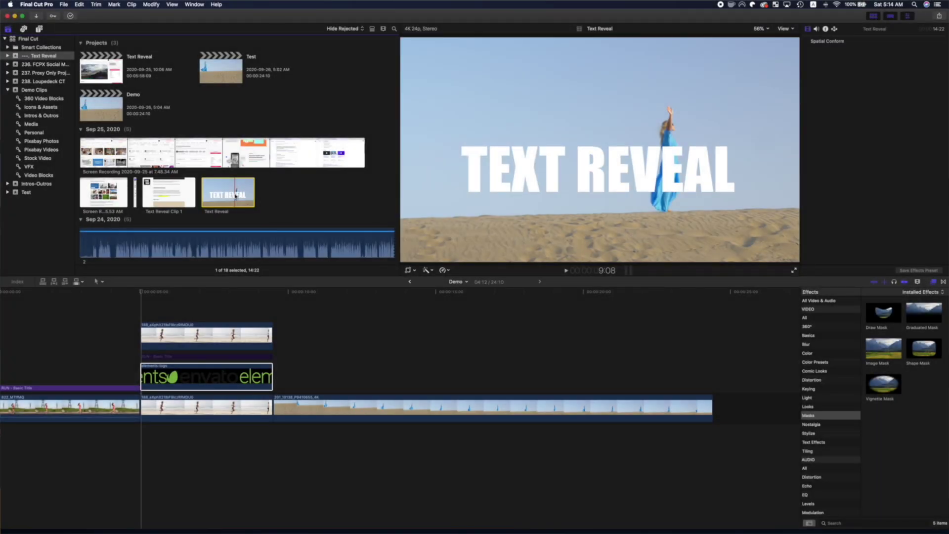
Stack the Text Reveal clip above the dune clip in the Demo timeline and apply Draw Mask.
left_click_drag(235, 195, 306, 377)
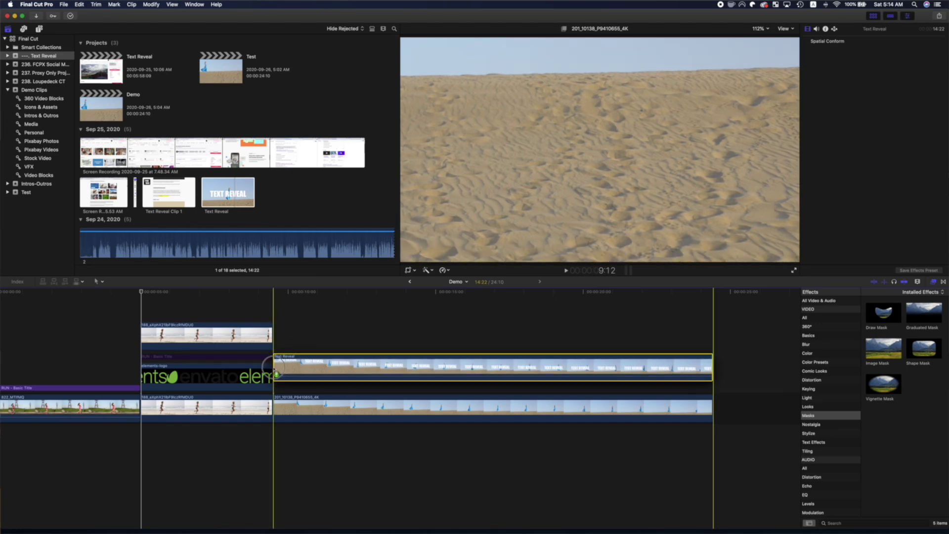
left_click(371, 340)
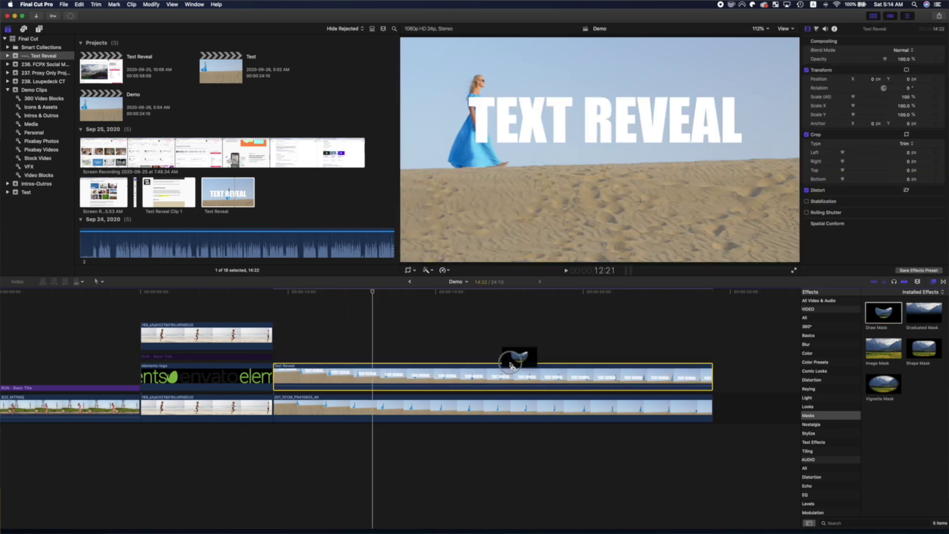
left_click_drag(510, 366, 450, 371)
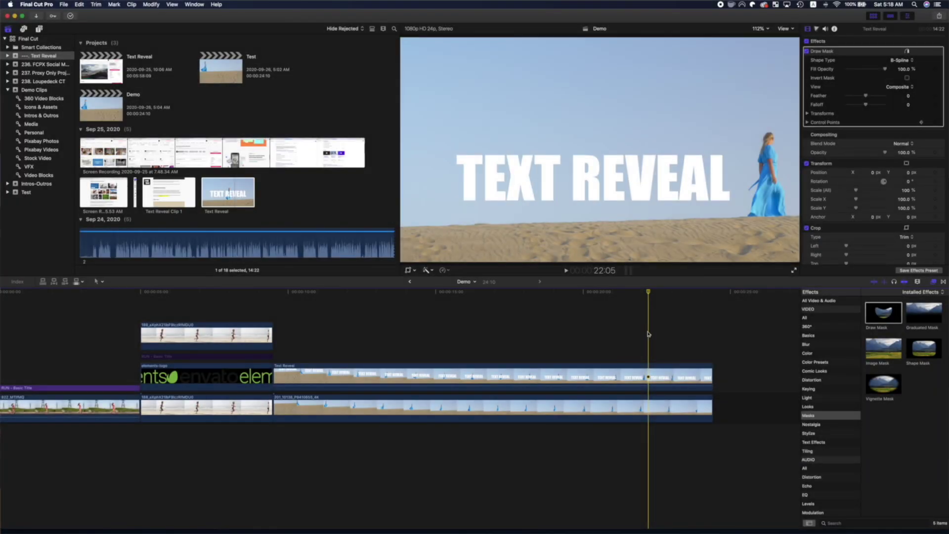
left_click(272, 304)
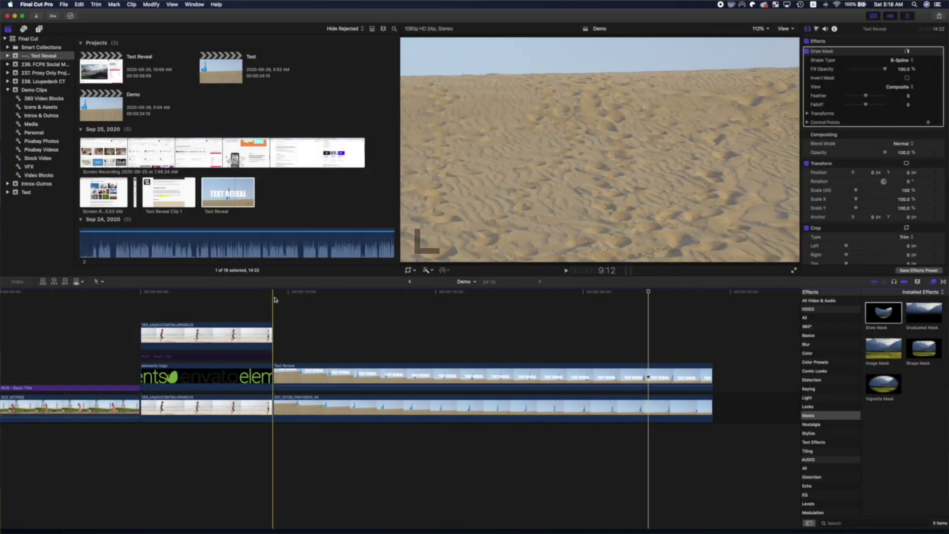